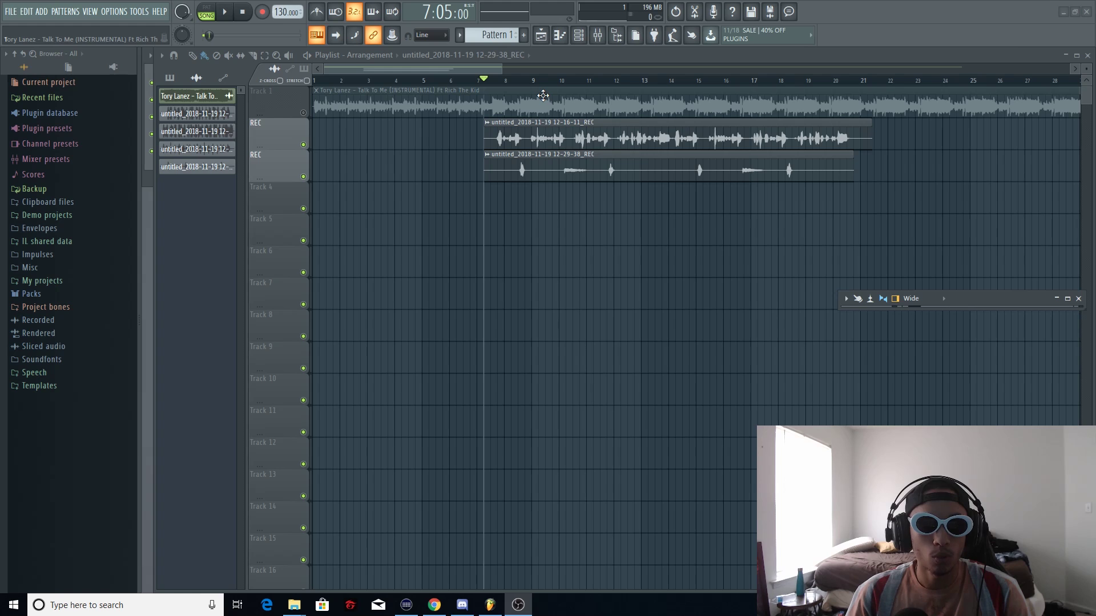
- Play back the arrangement with both vocal recordings from bar 7 and mute the second REC track
left_click(224, 17)
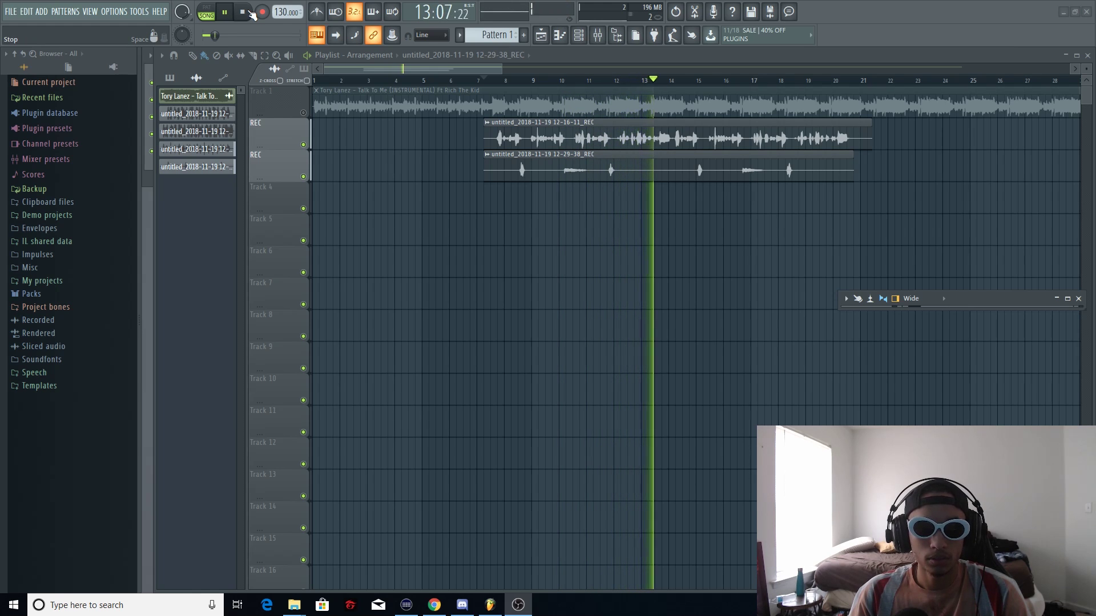
left_click(251, 12)
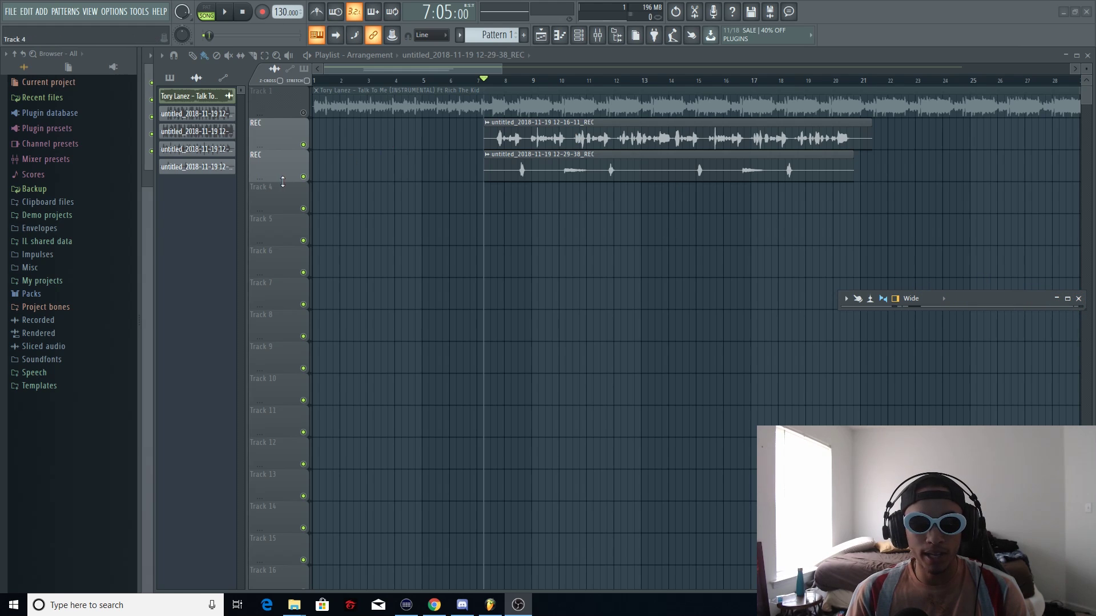
left_click(304, 177)
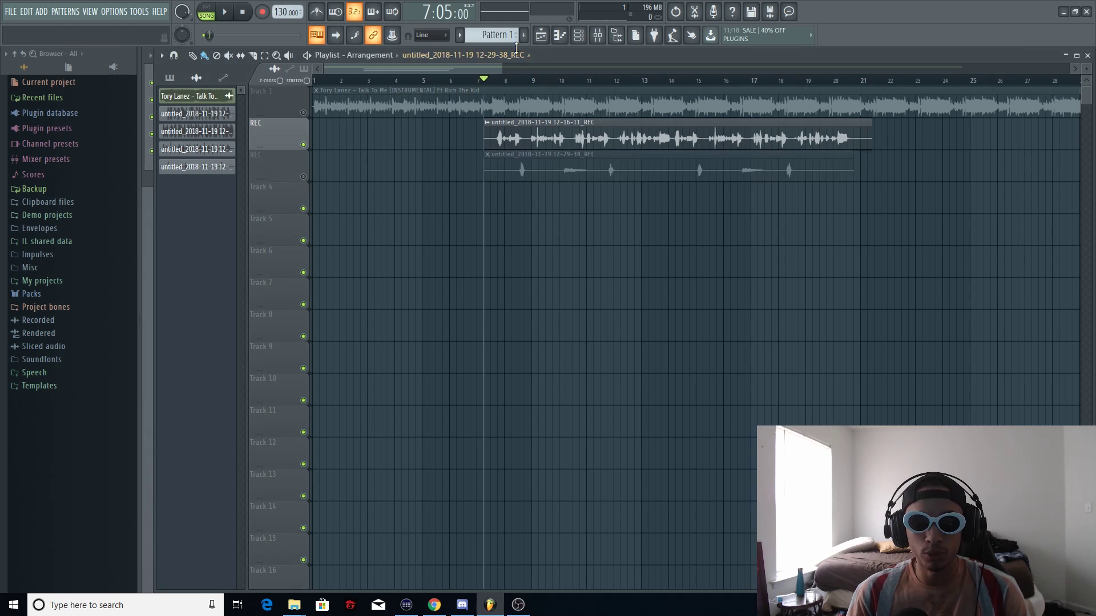
left_click(616, 39)
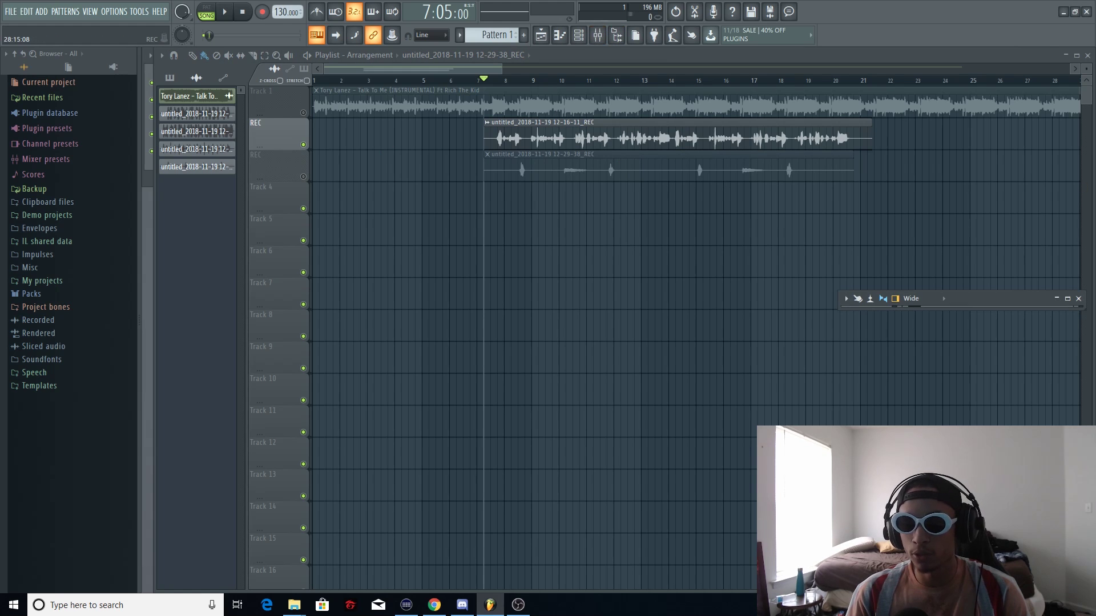
left_click(1066, 297)
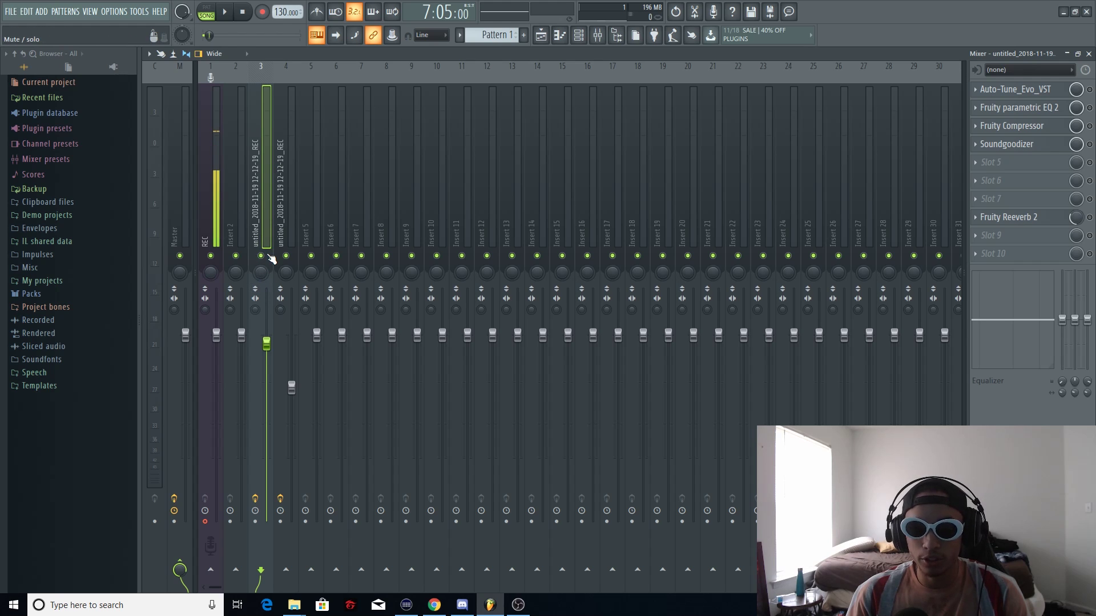
left_click(1066, 54)
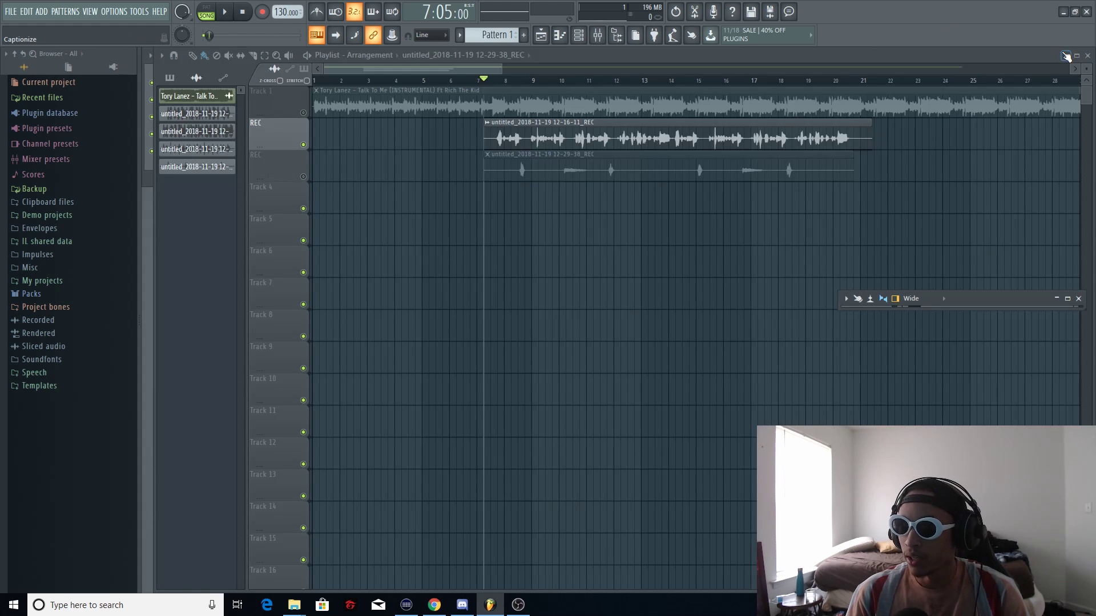
left_click(595, 124)
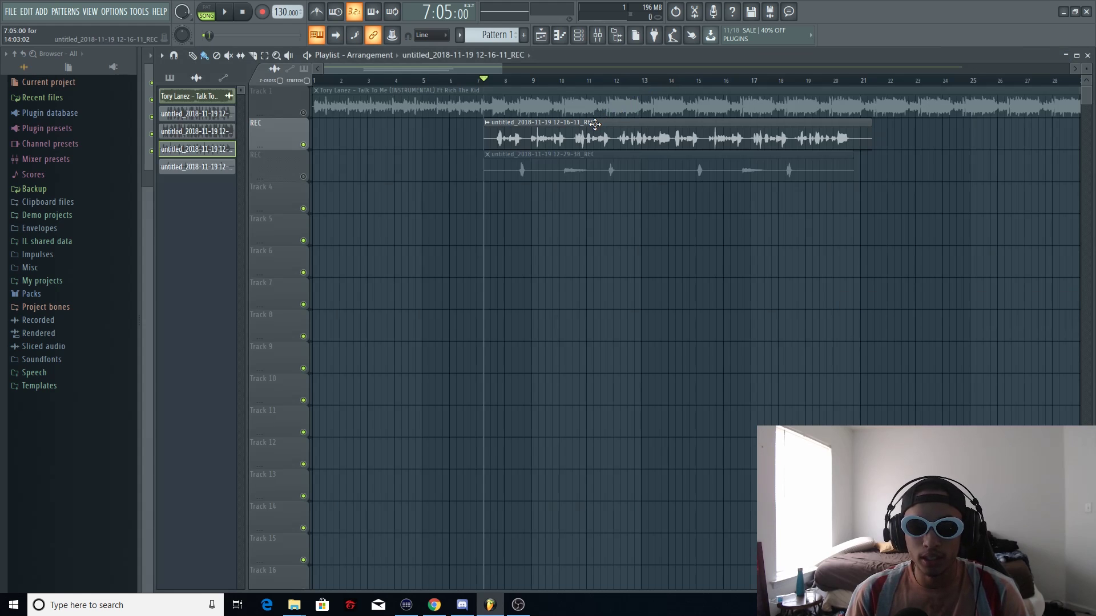
left_click(600, 43)
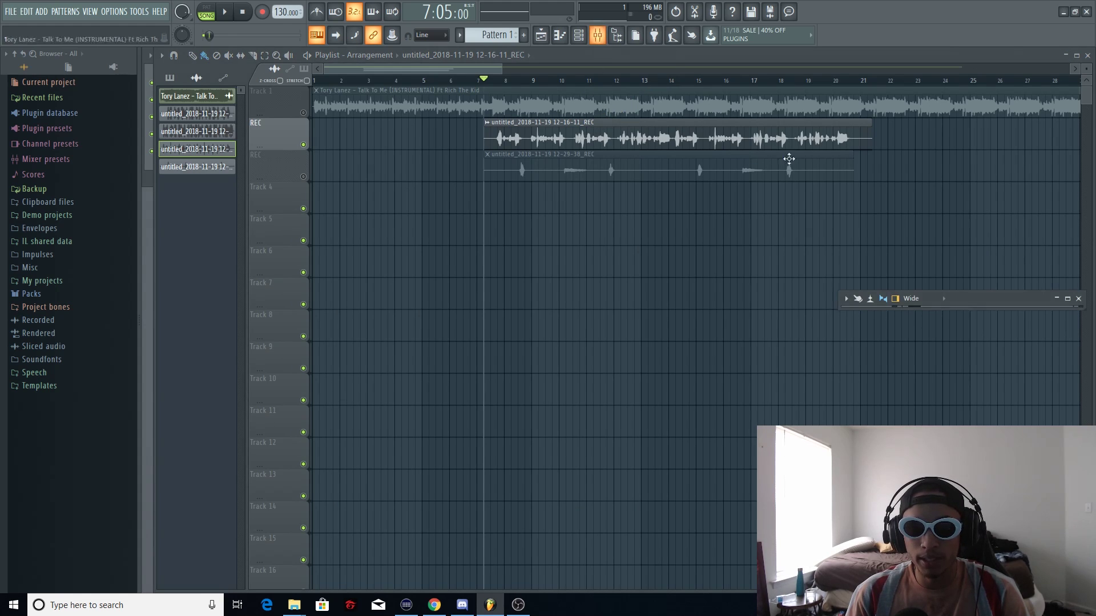
left_click(1067, 302)
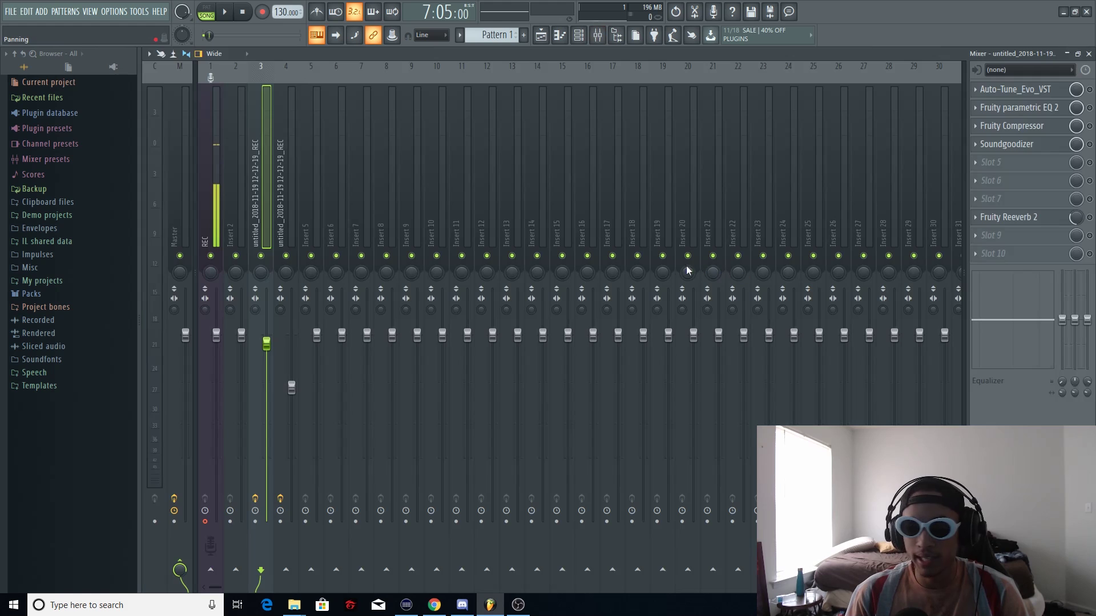
right_click(261, 69)
mouse_move(347, 159)
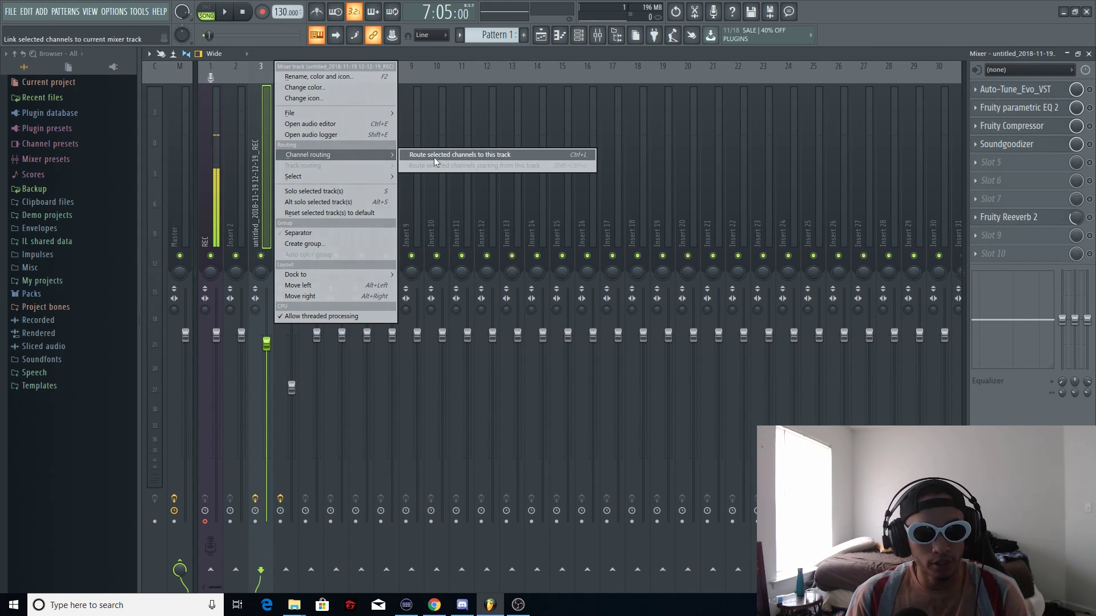
left_click(317, 50)
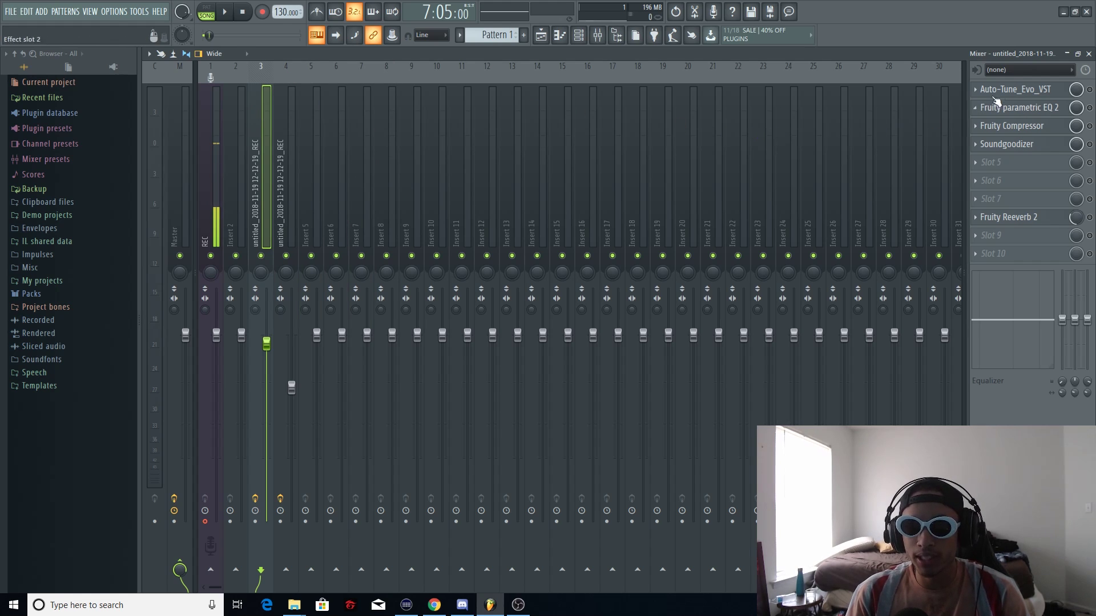
- Enable Auto-Tune_Evo_VST on mixer track 3 with input type Alto/Tenor and retune speed 10
left_click(1056, 91)
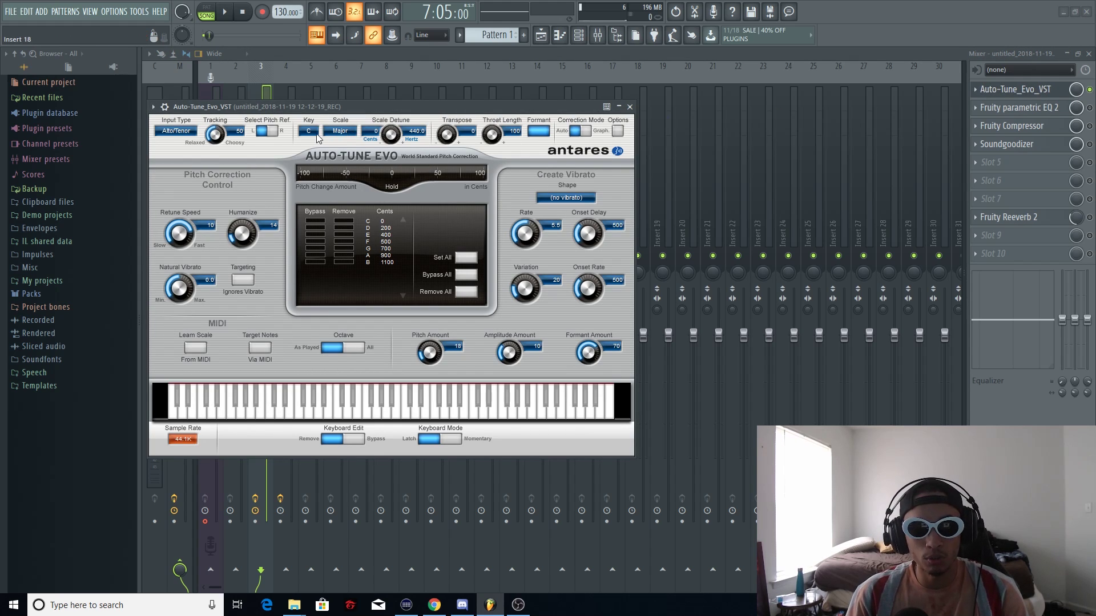
left_click(183, 131)
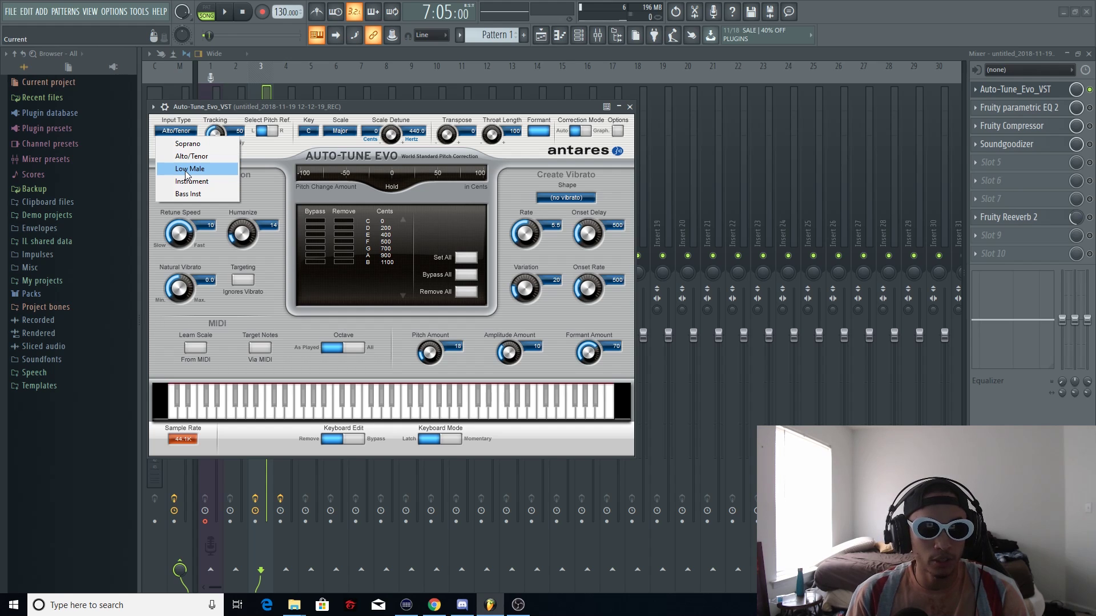
left_click(190, 158)
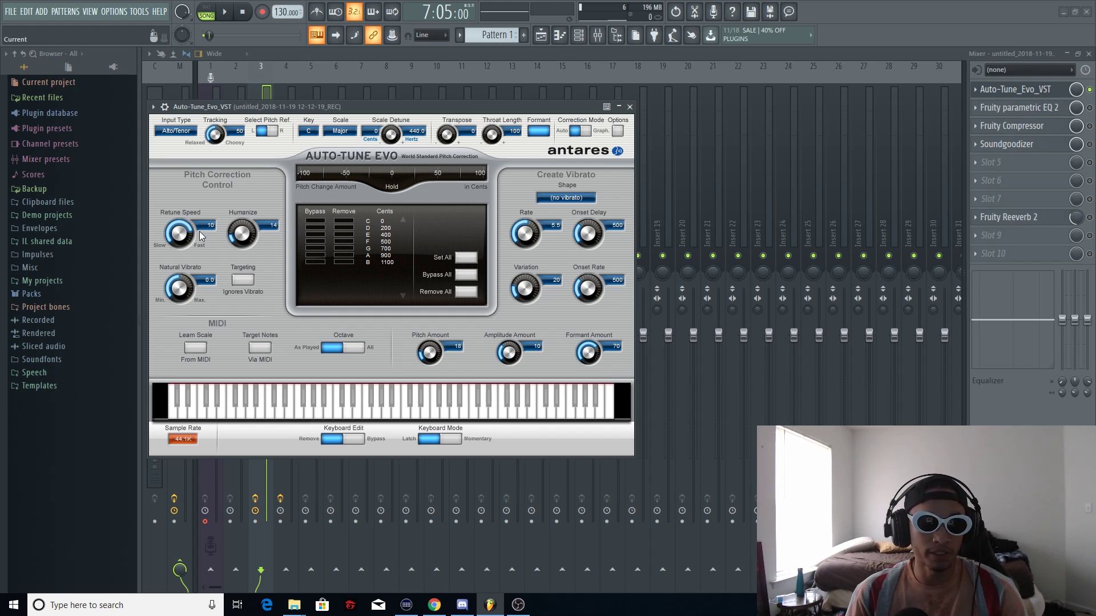
mouse_move(176, 224)
left_mouse_down()
mouse_move(190, 246)
mouse_move(190, 236)
left_mouse_up()
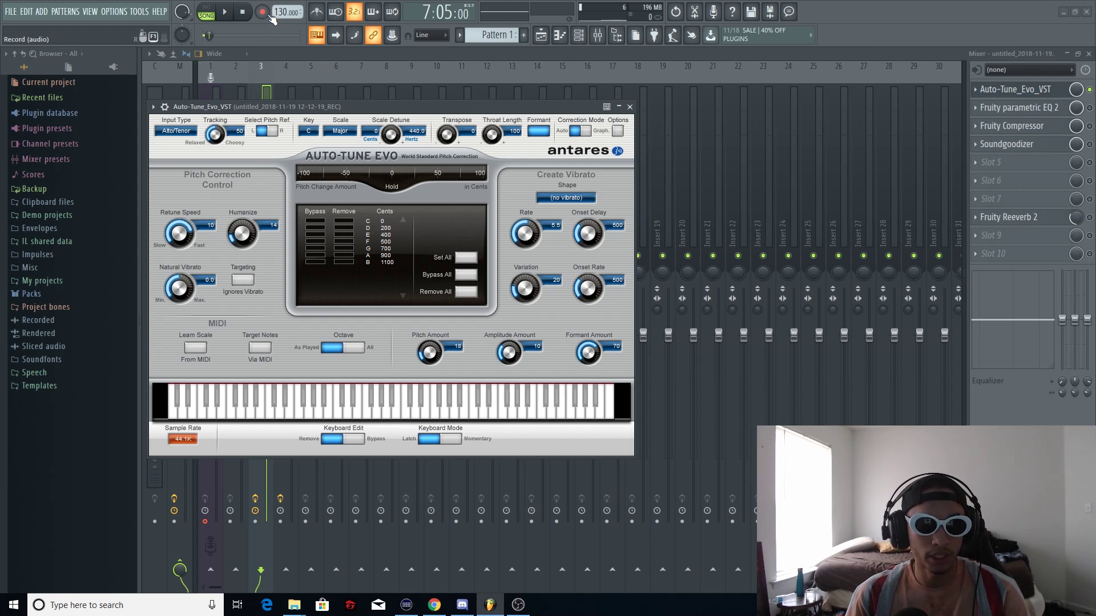
- Play the vocal with Auto-Tune Evo active, stop playback and close the plugin window
left_click(225, 12)
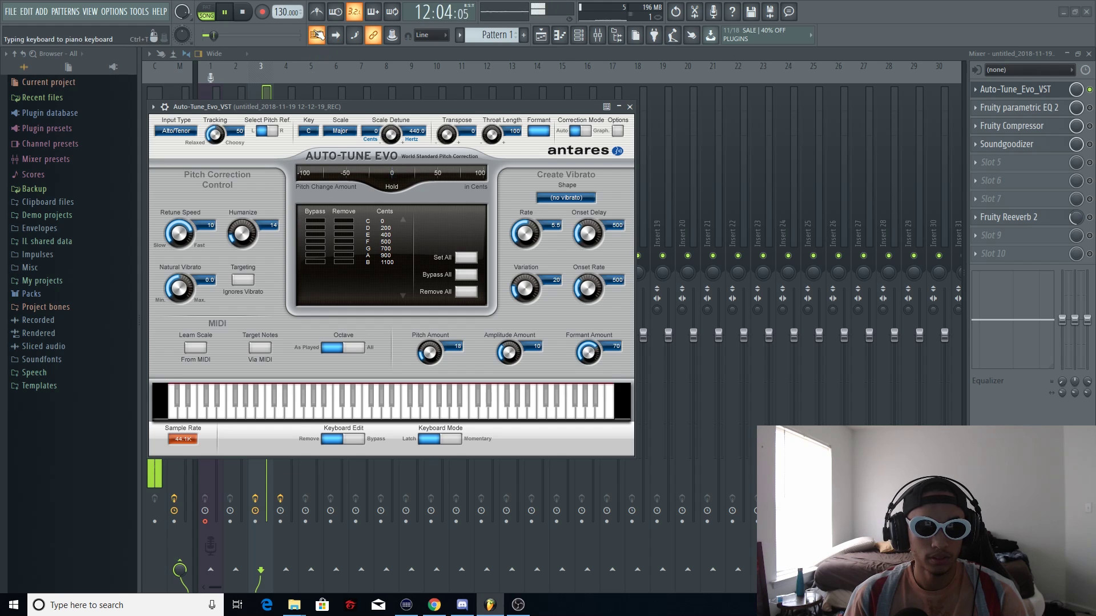
left_click(243, 14)
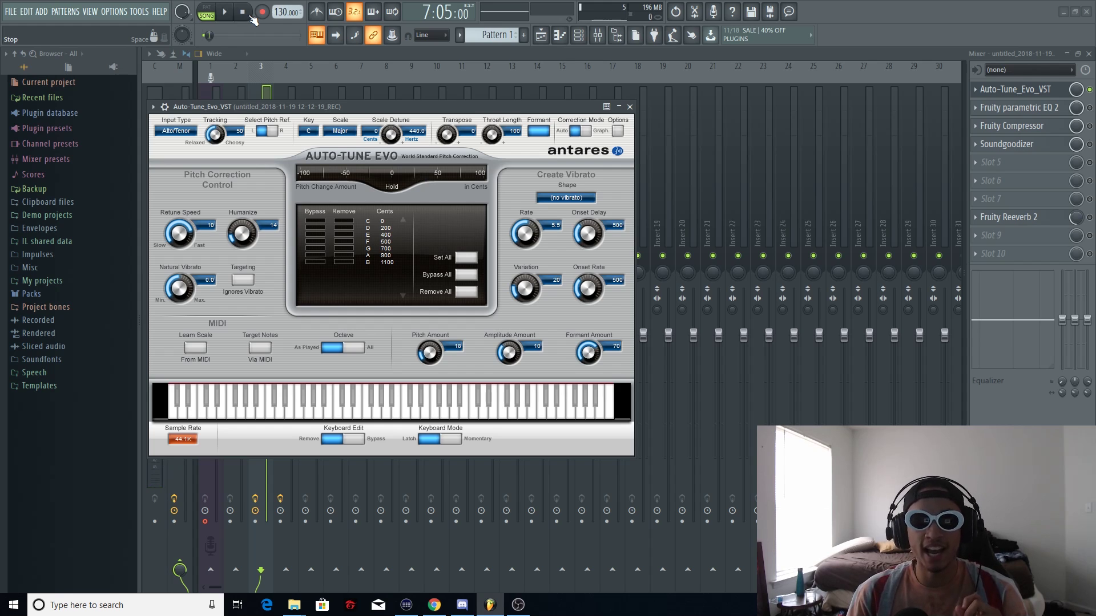
left_click(632, 109)
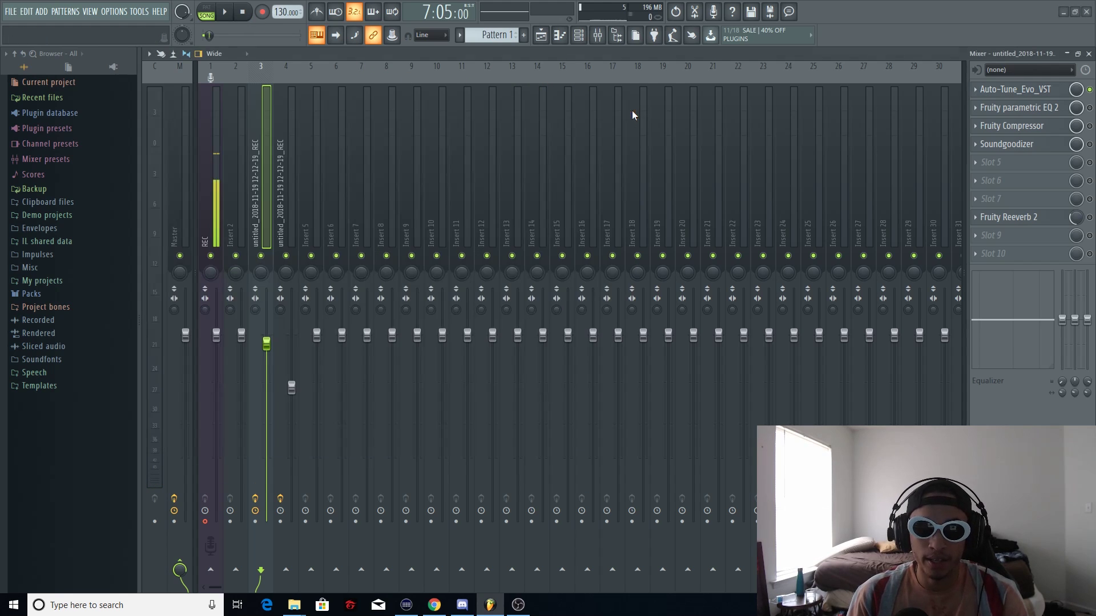
- Enable Fruity parametric EQ 2 on the vocal track and switch band 1 off and back to High pass
left_click(1045, 109)
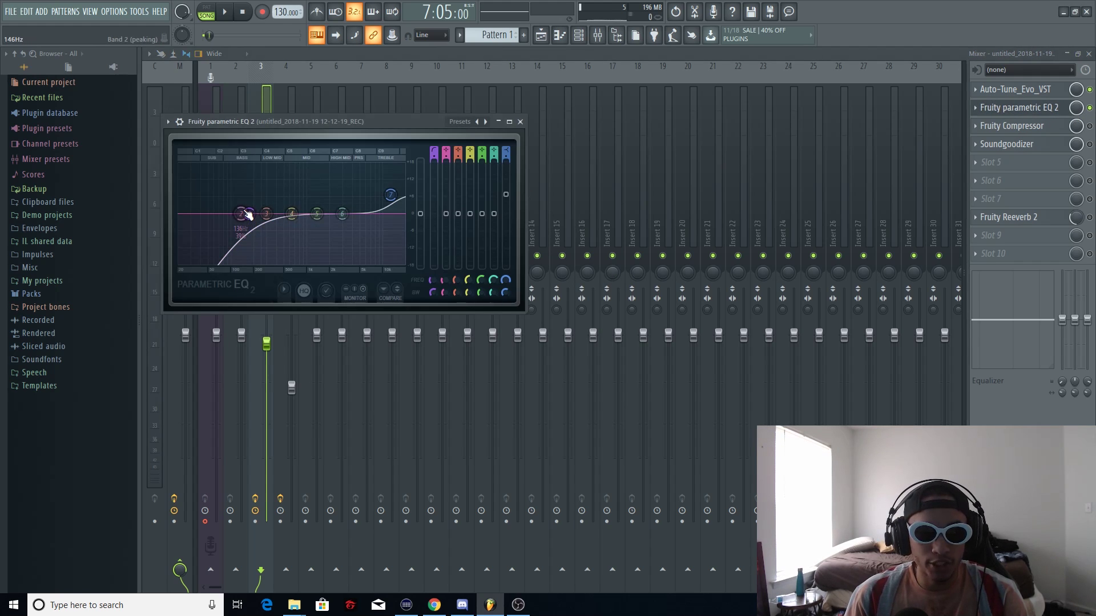
mouse_move(248, 215)
left_mouse_down()
mouse_move(277, 187)
mouse_move(250, 215)
mouse_move(254, 224)
left_mouse_up()
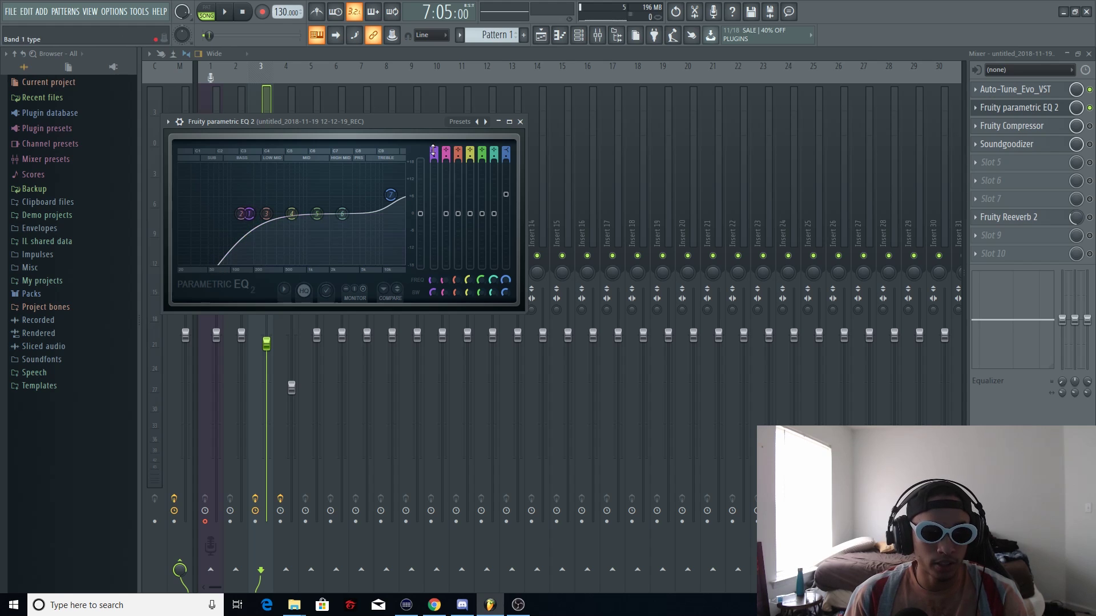
scroll(434, 152, "up", 3)
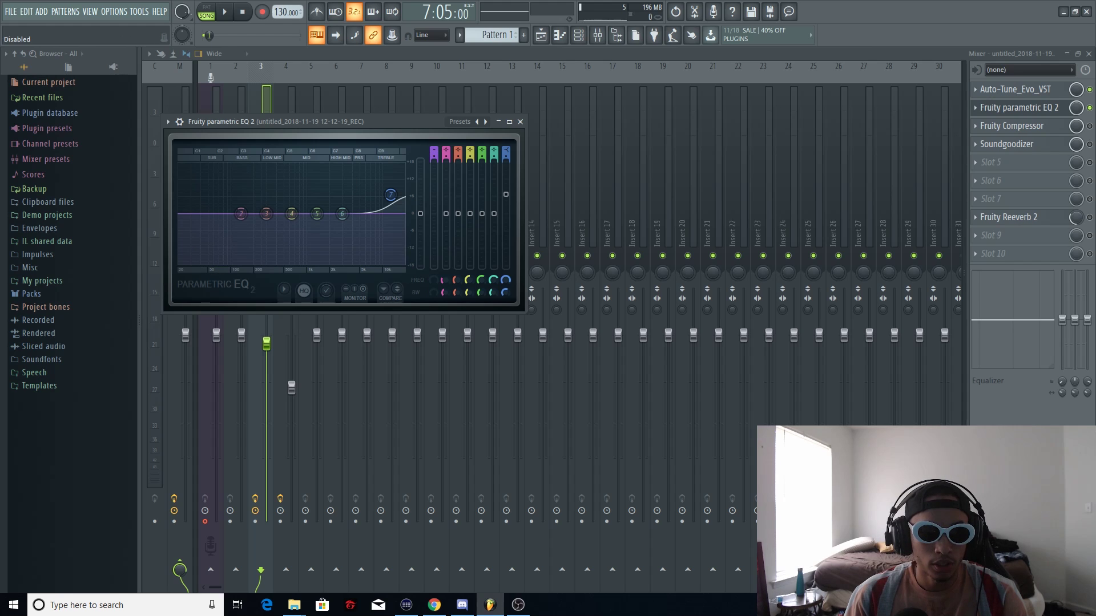
scroll(434, 151, "up", 4)
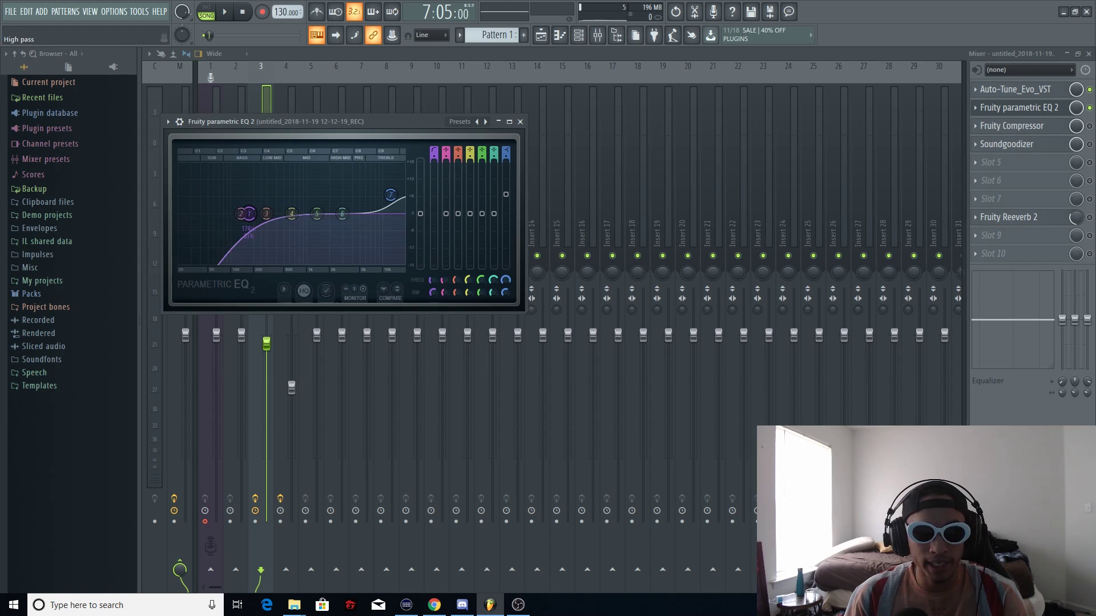
scroll(434, 152, "down", 3)
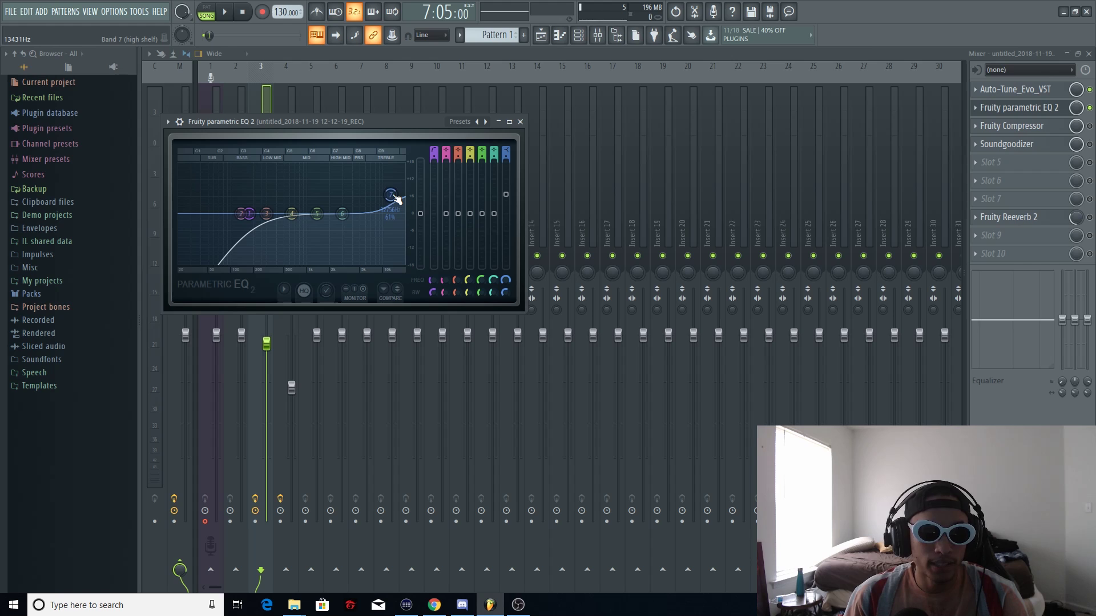
- Audition the vocal through Fruity parametric EQ 2, stop playback and close the equalizer
left_click(225, 12)
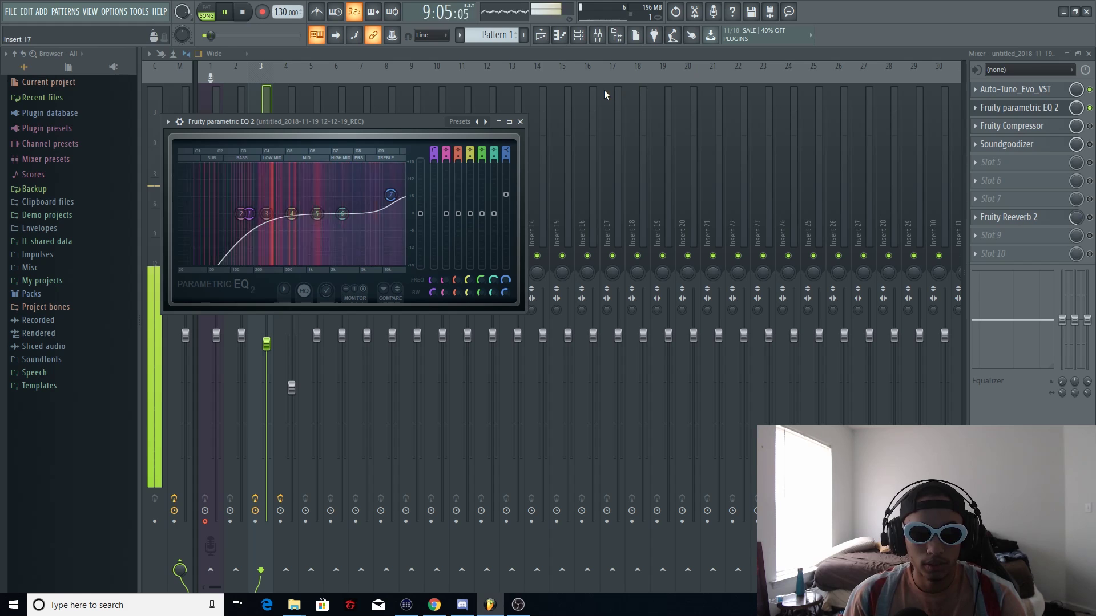
left_click(246, 15)
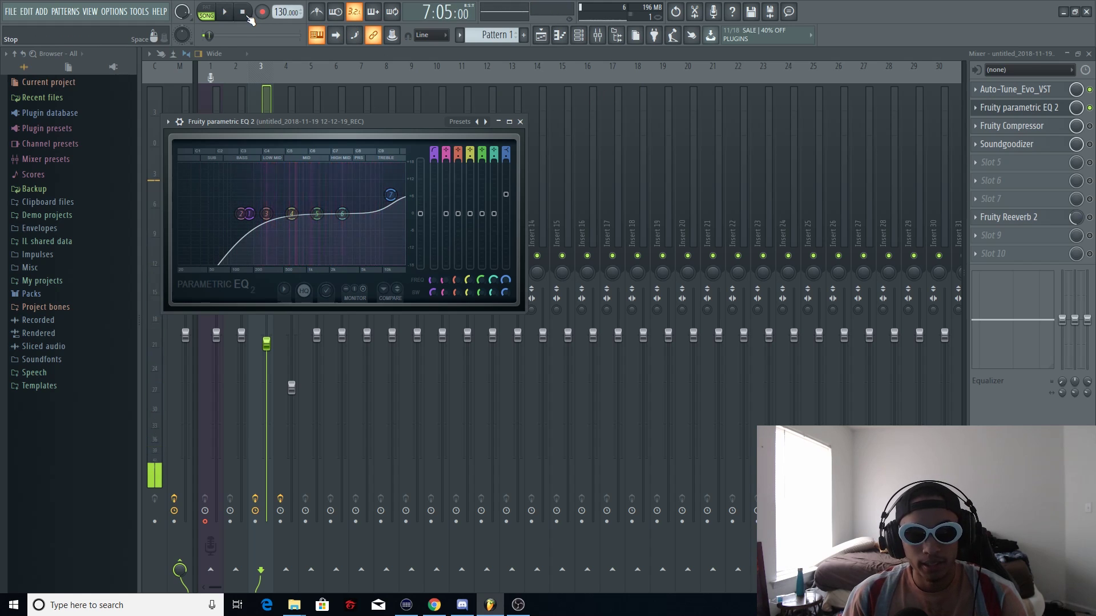
left_click(520, 122)
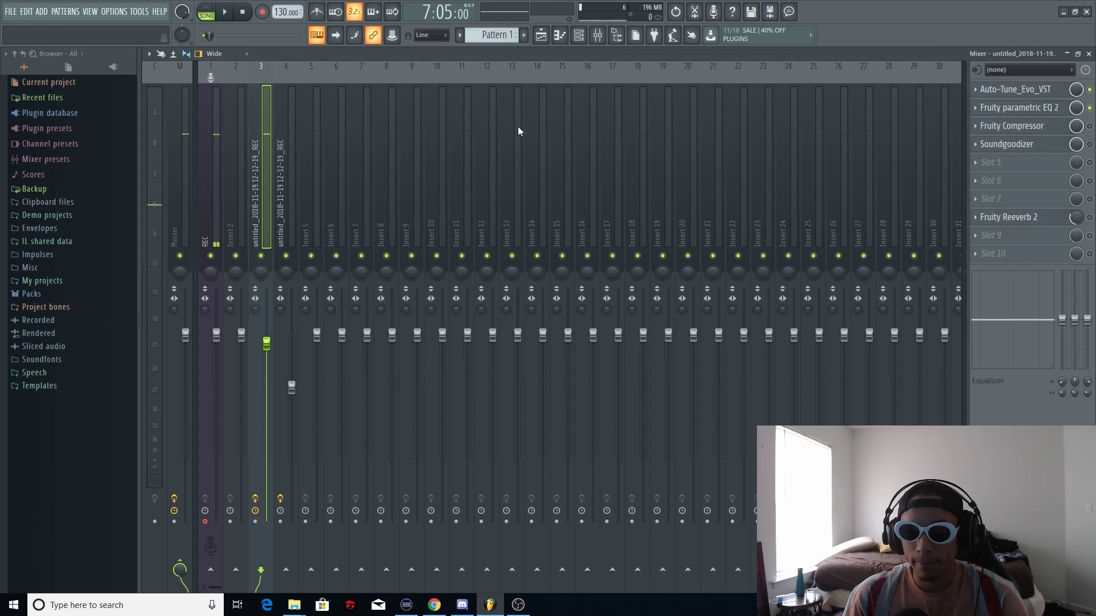
- Enable Fruity Compressor on the vocal track, review its settings and close it
left_click(1040, 126)
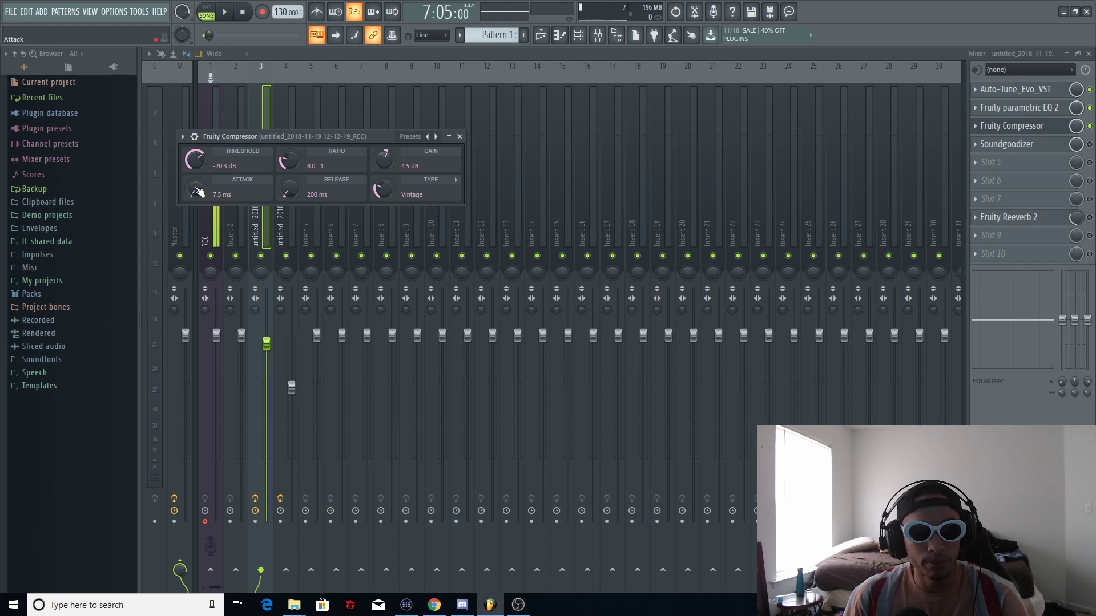
left_click(460, 136)
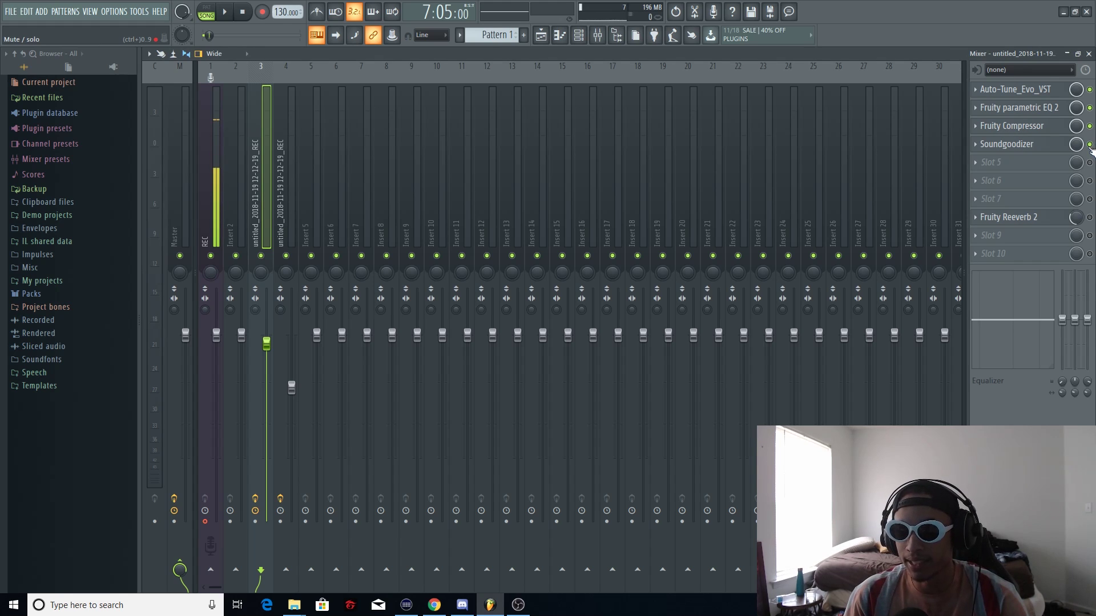
- Review Soundgoodizer's settings and compare the vocal playback with the effect bypassed and then enabled, leaving it on
left_click(1047, 146)
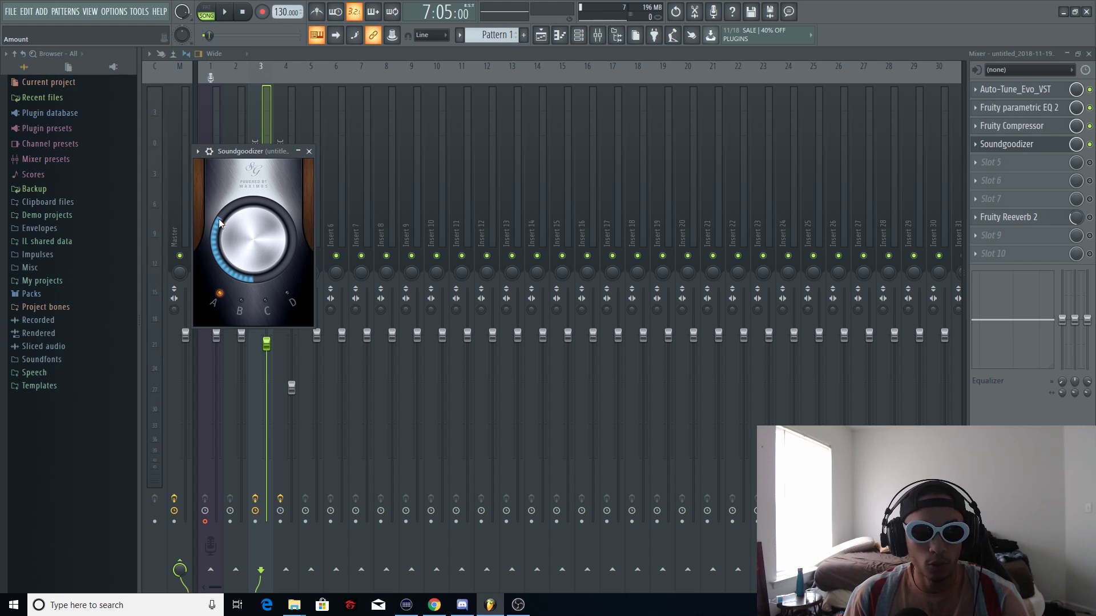
left_click(1090, 144)
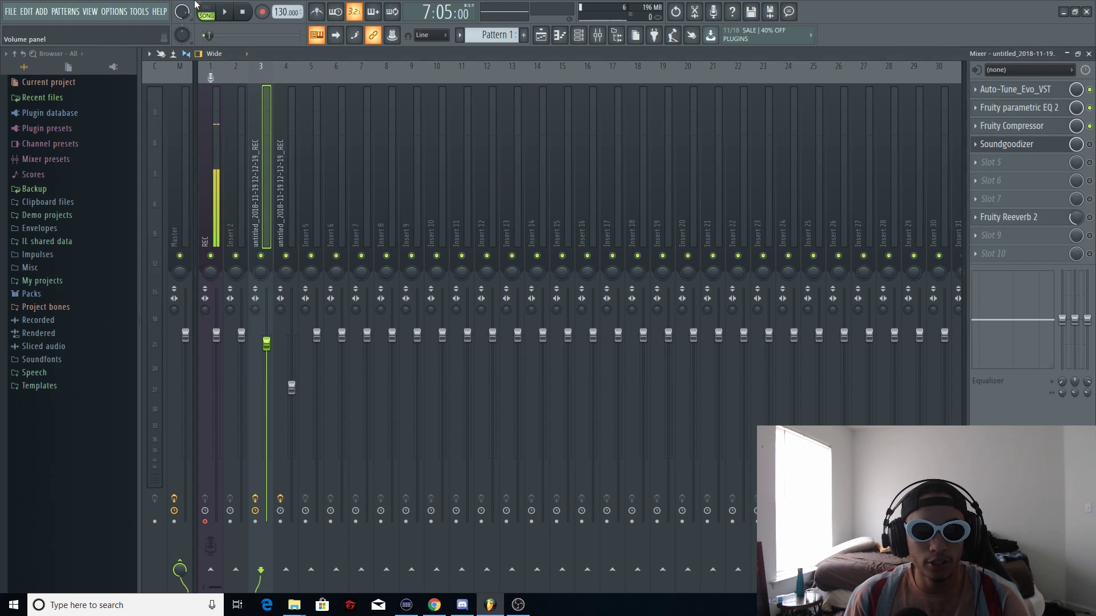
left_click(225, 17)
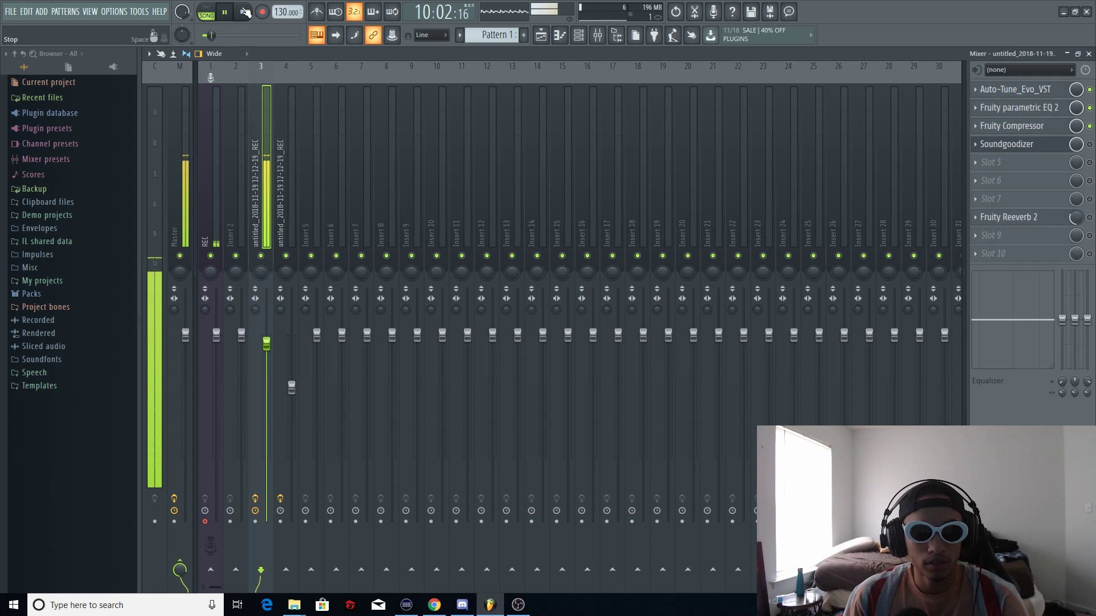
left_click(244, 12)
left_click(1089, 144)
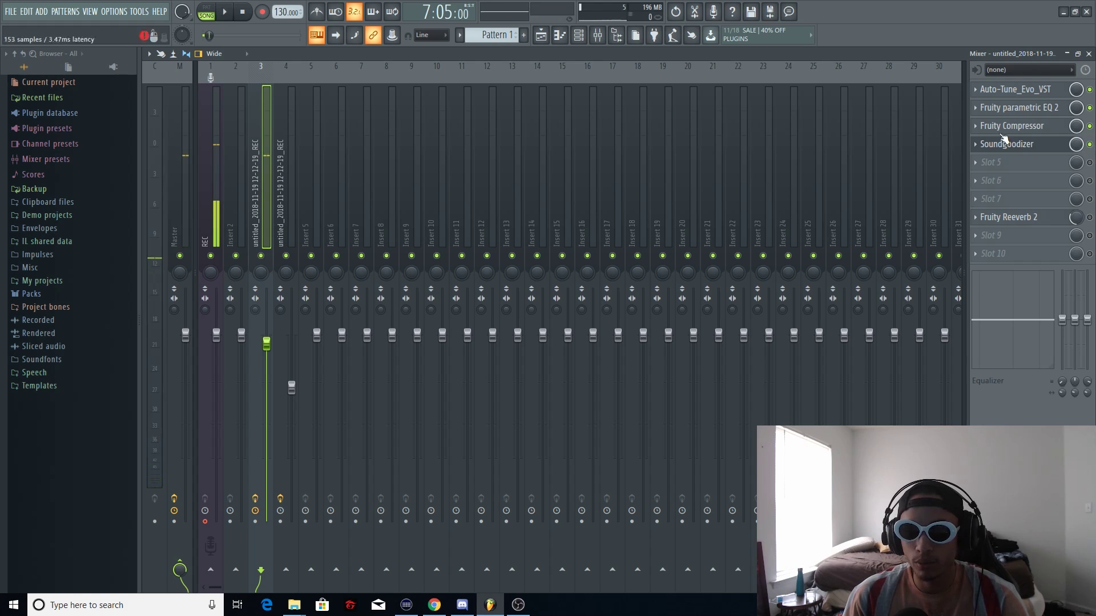
left_click(231, 18)
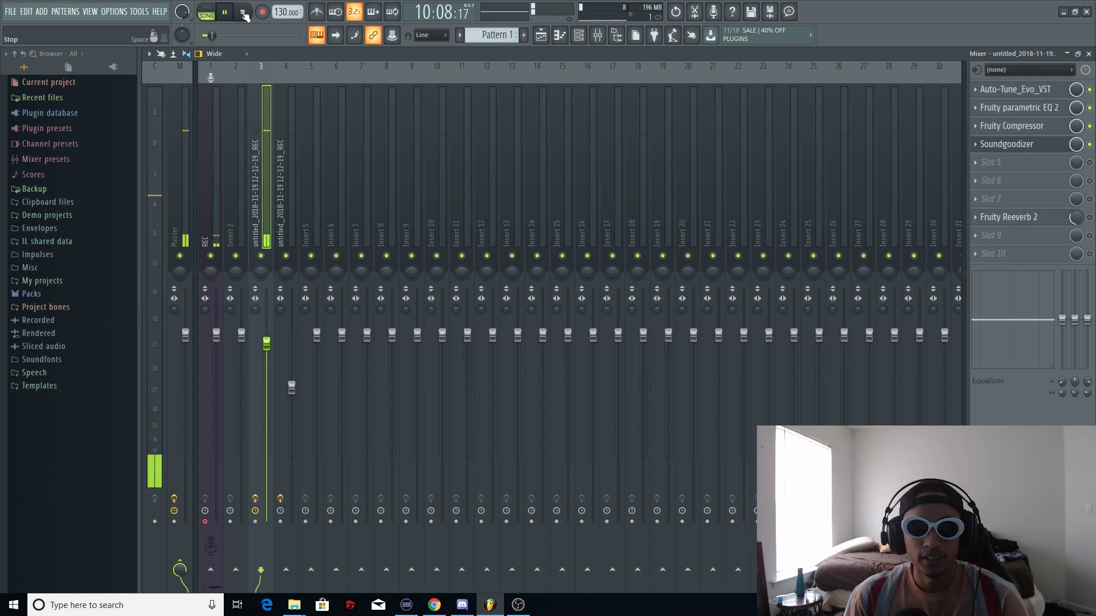
left_click(244, 14)
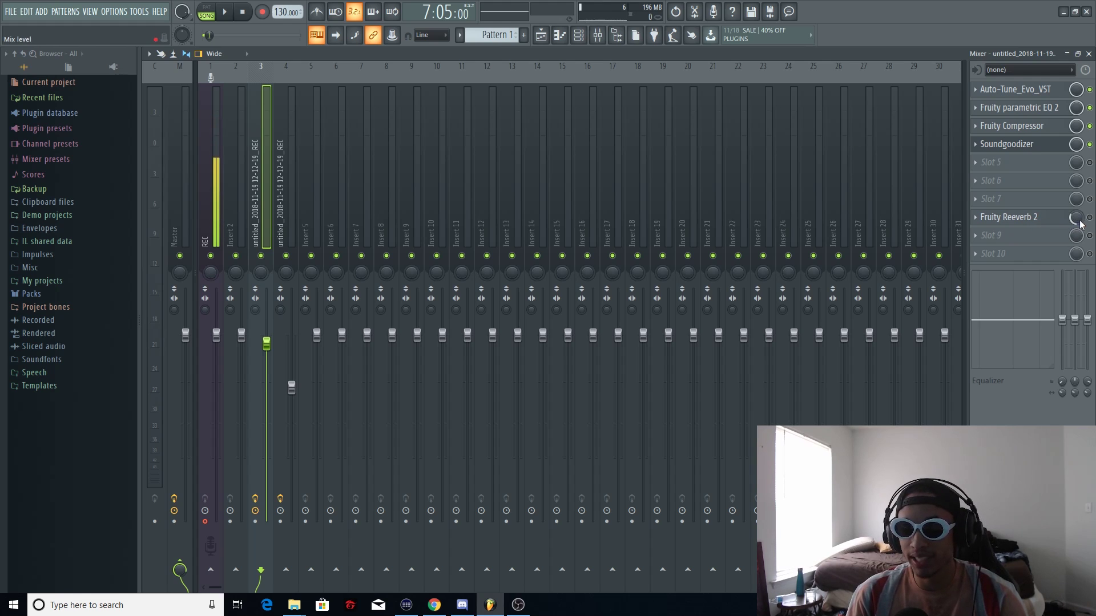
- Enable Fruity Reeverb 2 on the vocal track with The Venue preset and audition the vocal with the effect windows closed
left_click(1036, 226)
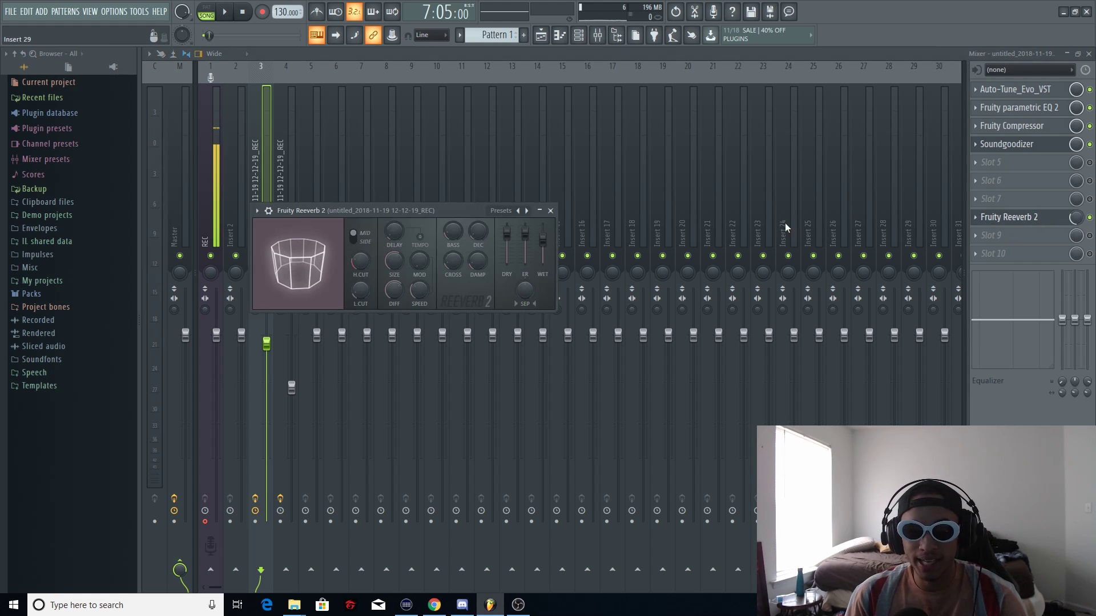
left_click(527, 212)
left_click(526, 211)
left_click(527, 211)
left_click(527, 212)
left_click(526, 211)
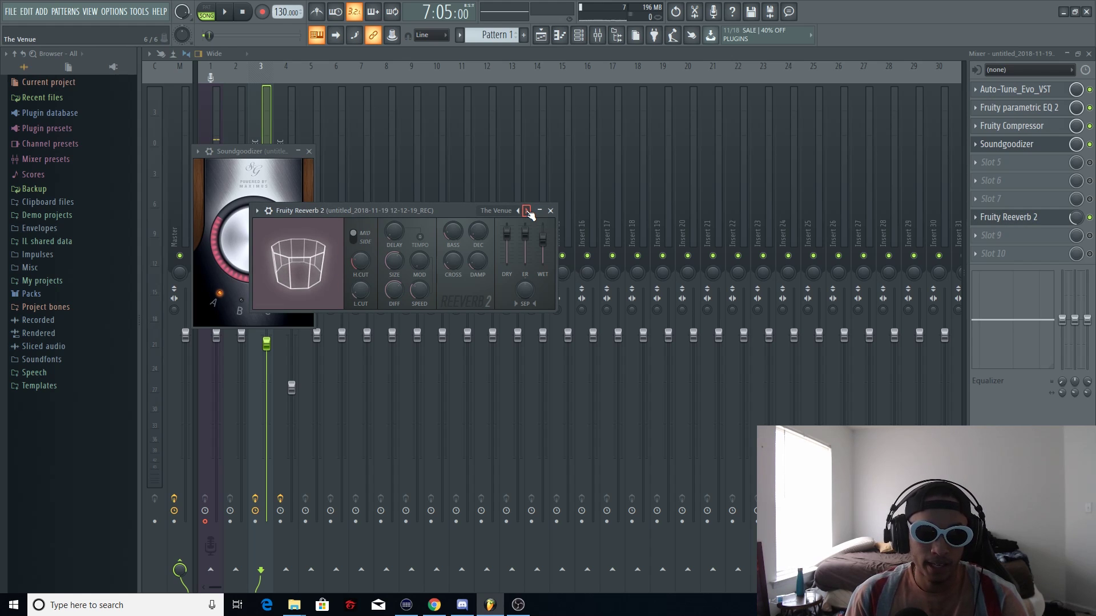
left_click(309, 152)
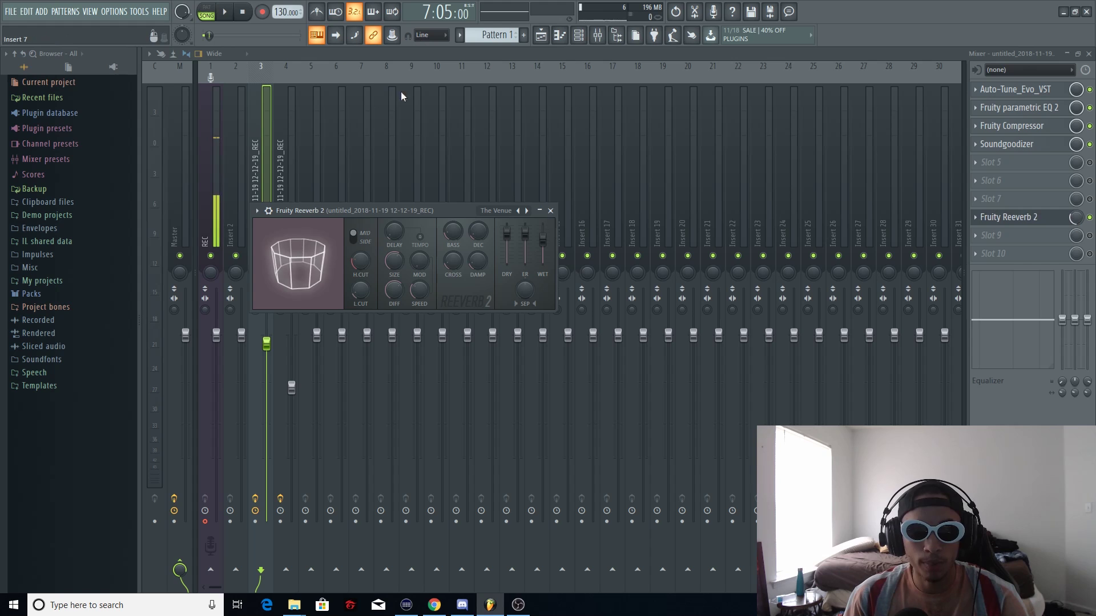
left_click(550, 211)
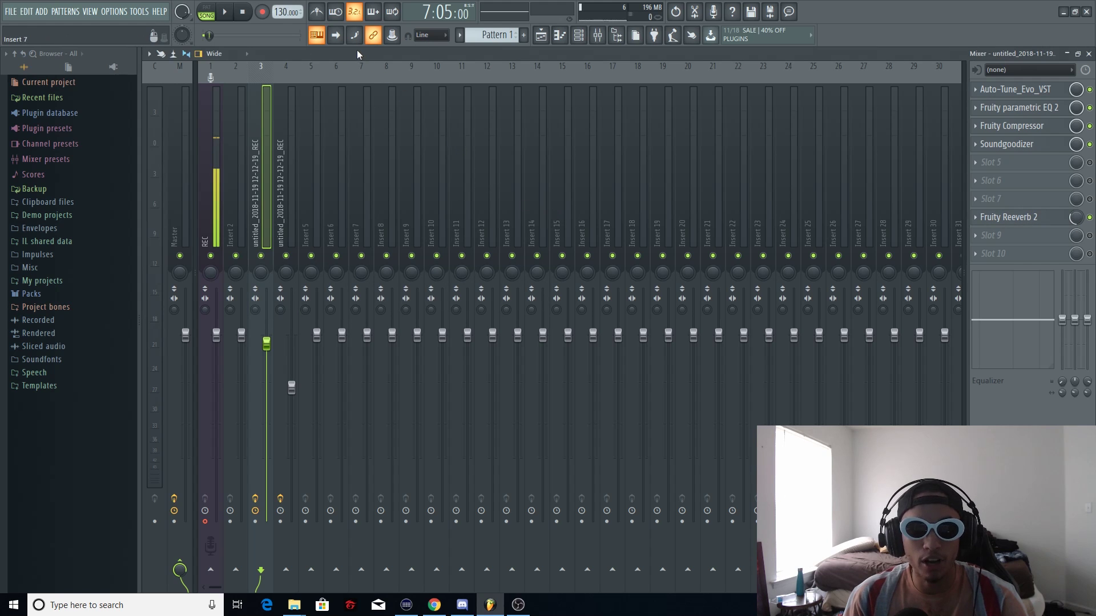
left_click(226, 12)
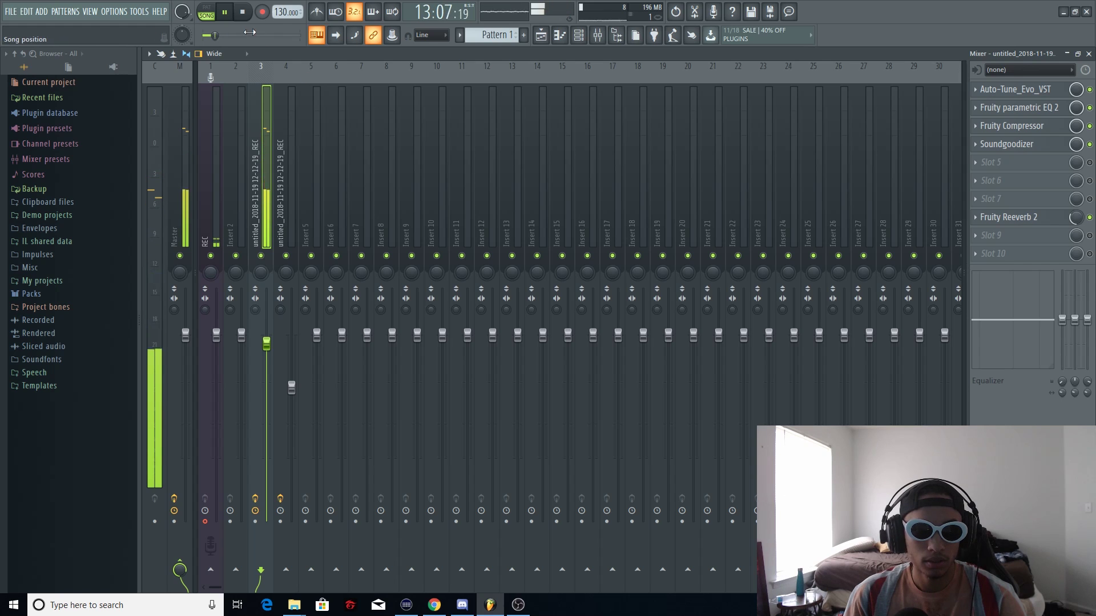
left_click(244, 16)
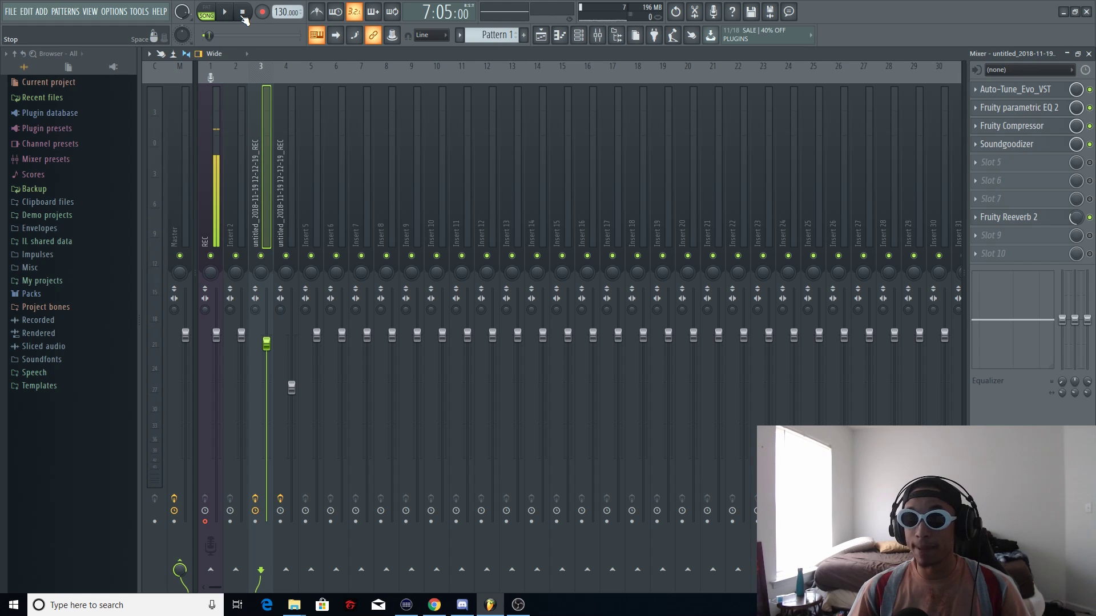
- In the playlist, mute the first REC track, unmute the second REC track and move the playhead to bar 8
left_click(1067, 54)
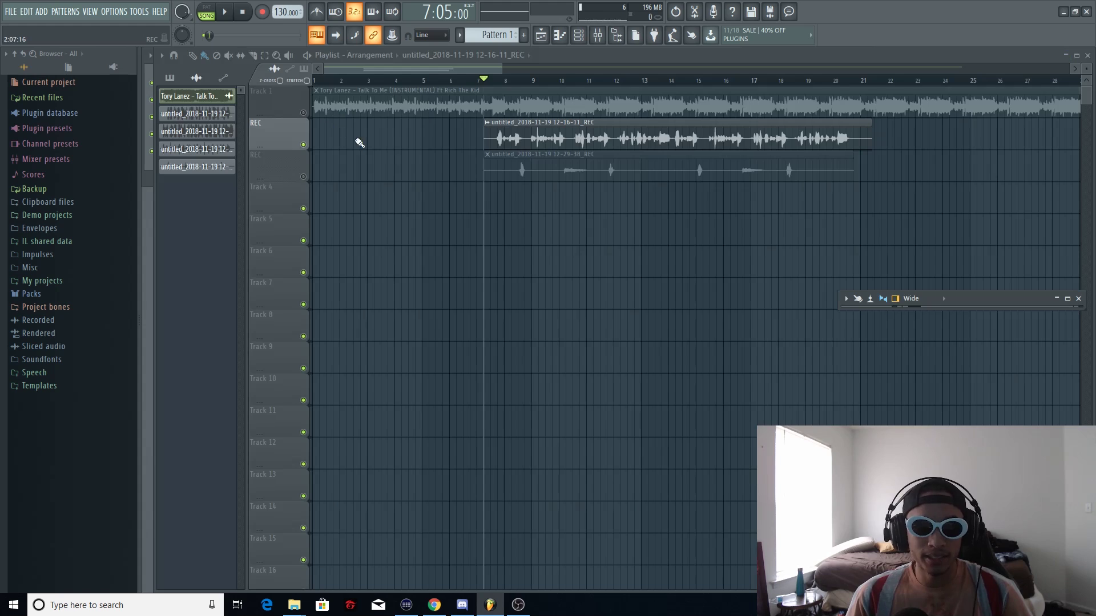
left_click(305, 145)
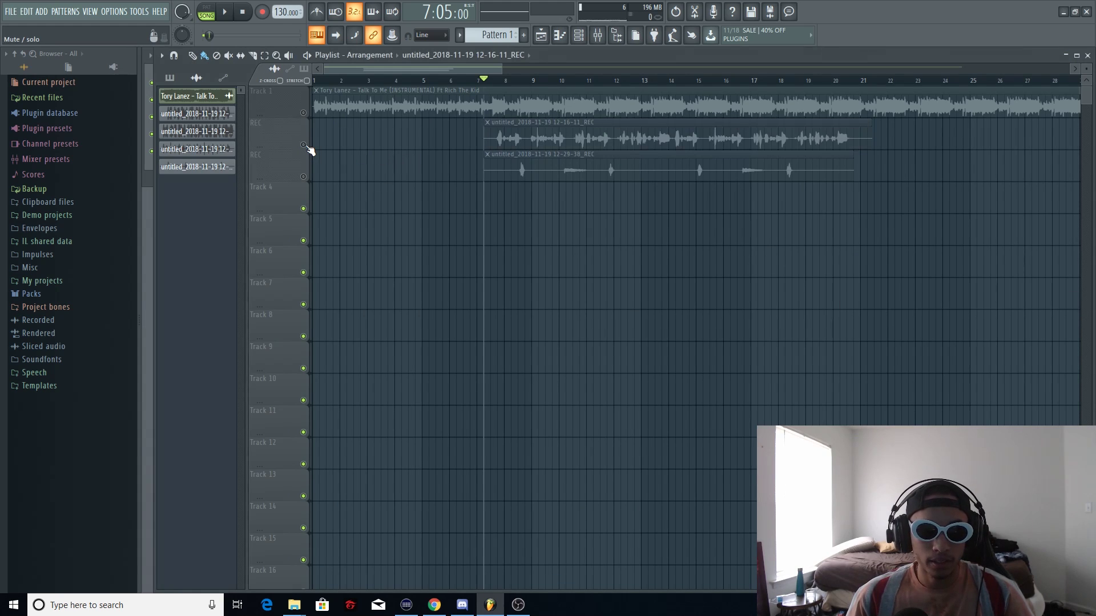
left_click(304, 177)
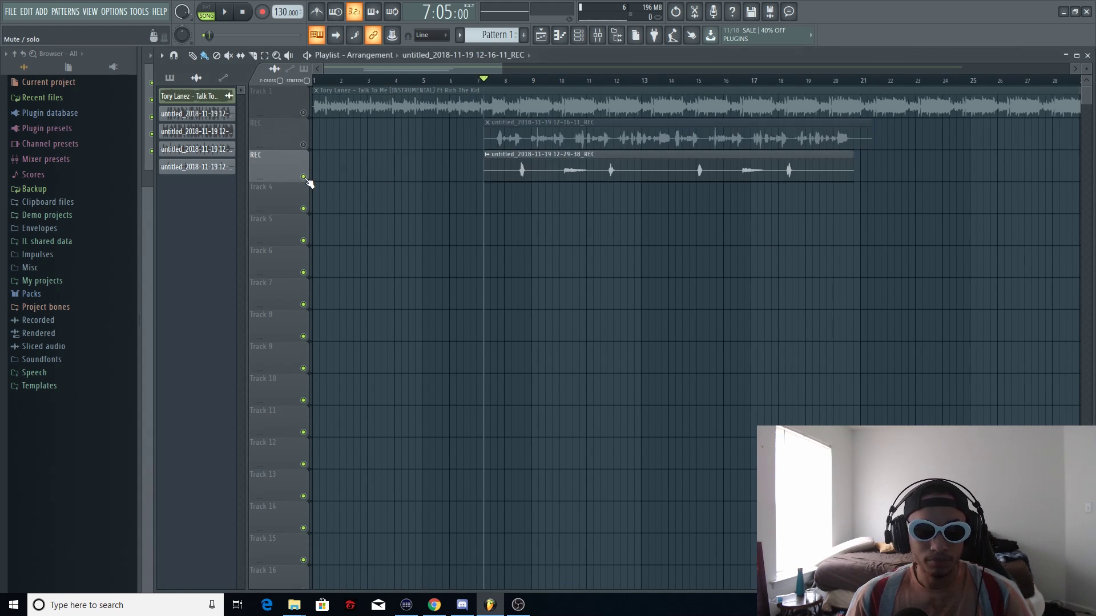
left_click(512, 85)
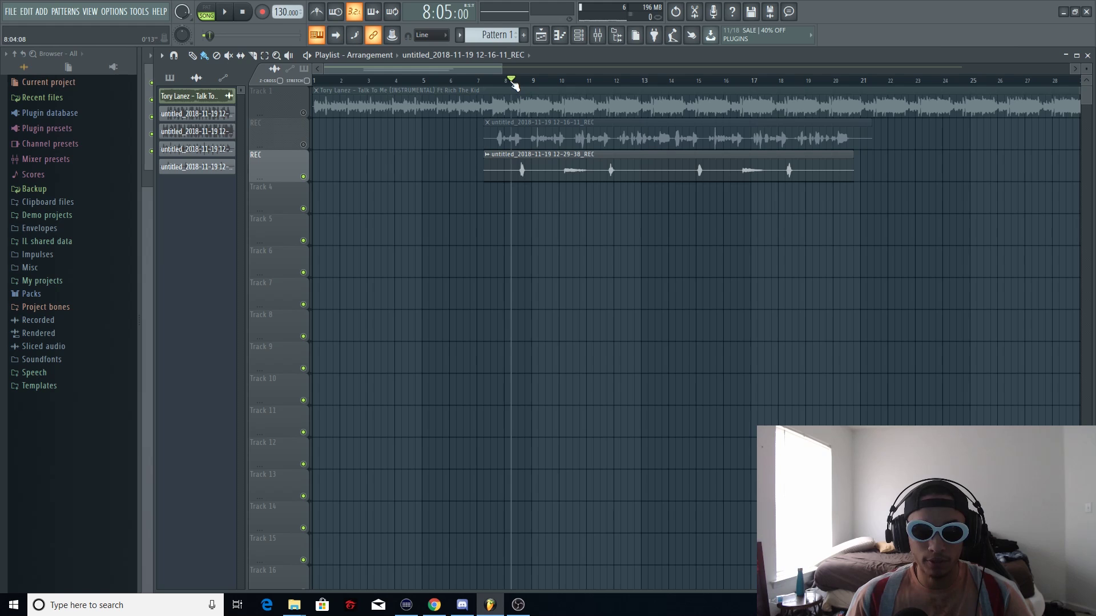
- Enable Auto-Tune, parametric EQ 2, Compressor, Soundgoodizer and Reeverb 2 on mixer track 4 and audition the second recording
left_click(598, 35)
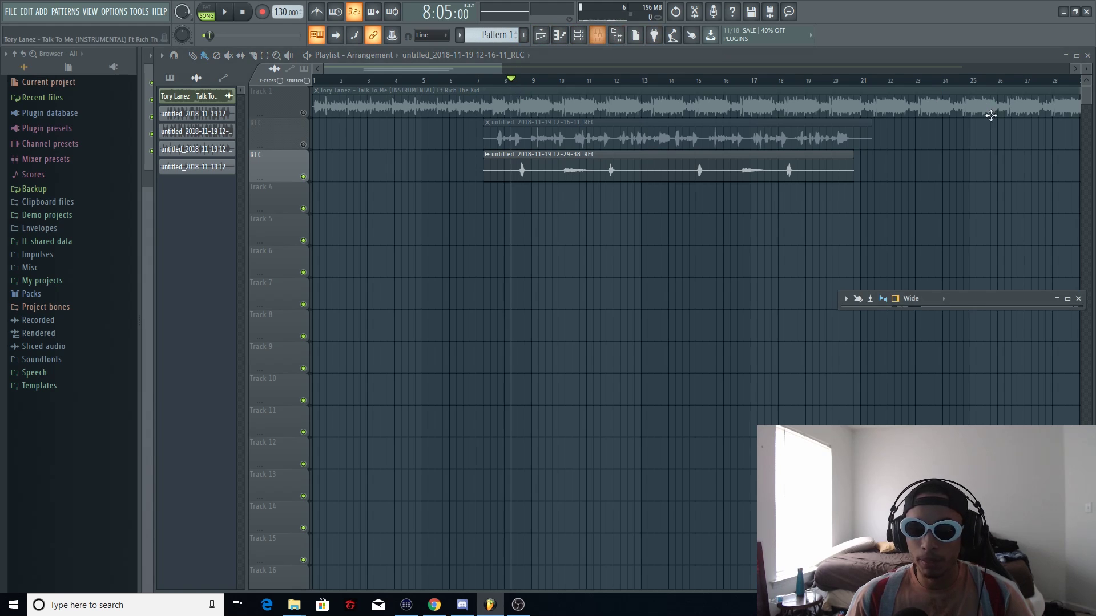
left_click(1067, 299)
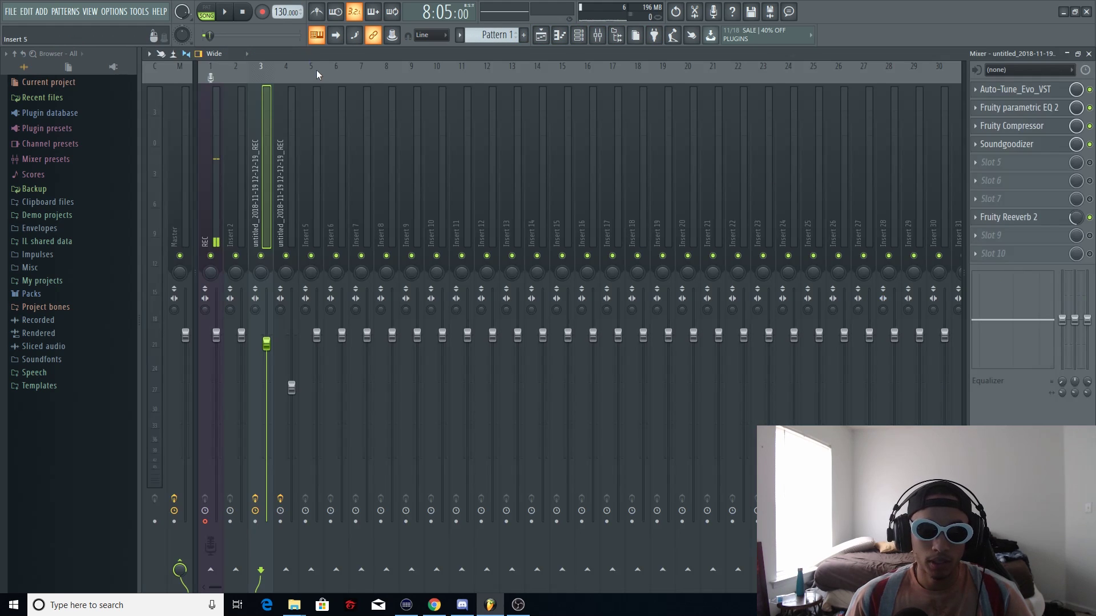
left_click(290, 77)
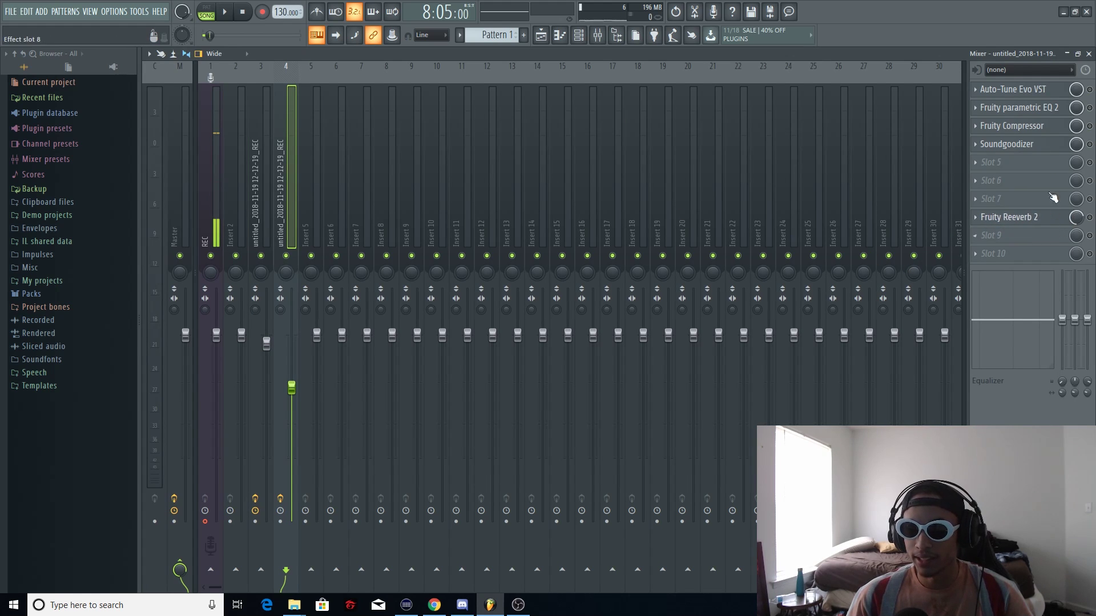
left_click(1089, 91)
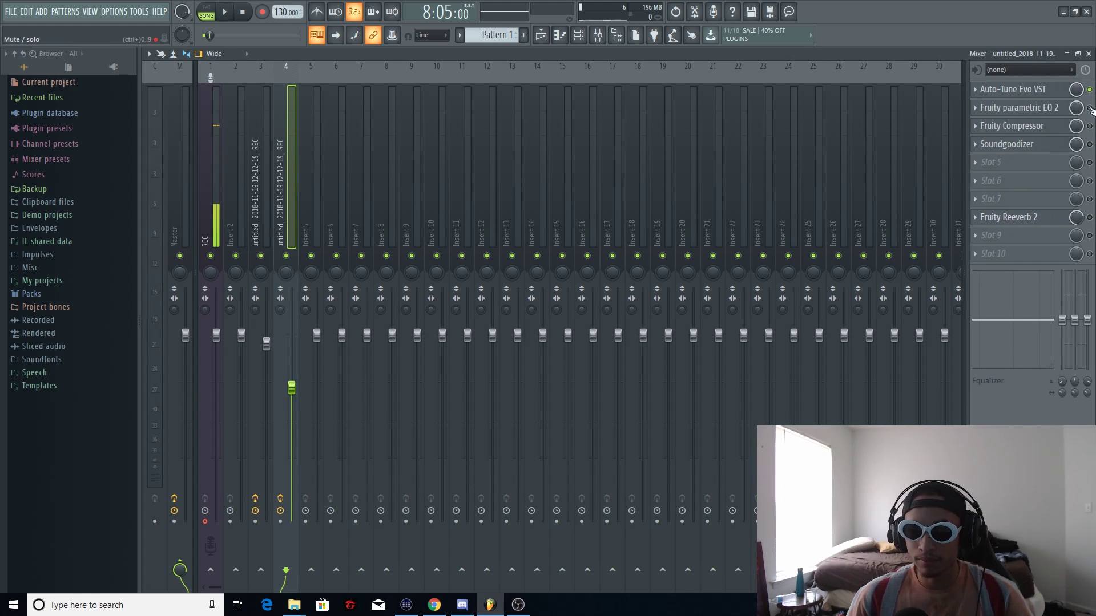
left_click(1089, 143)
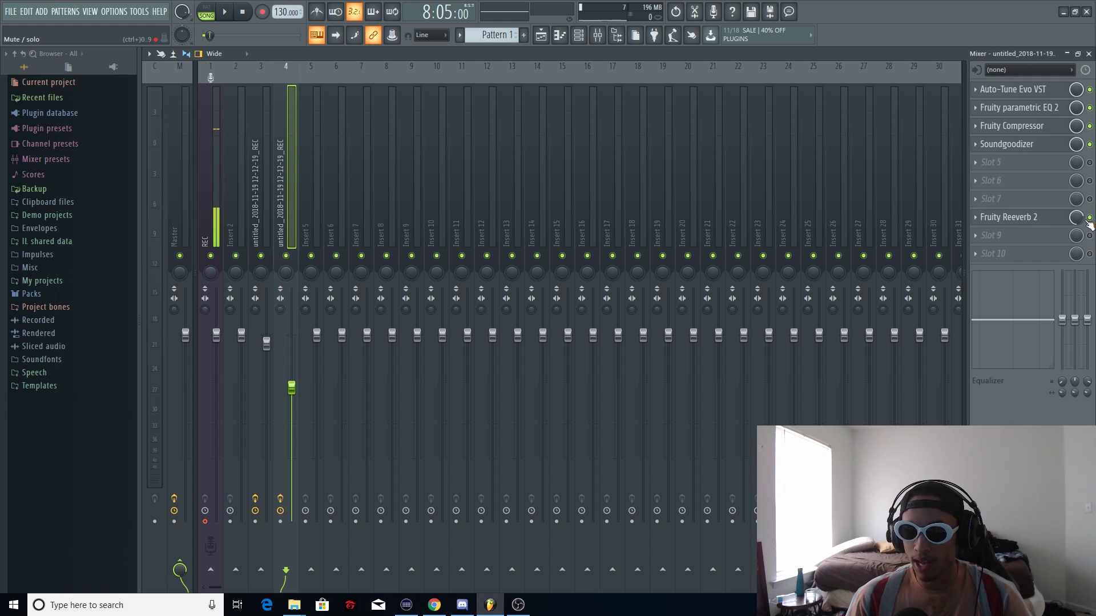
left_click(230, 16)
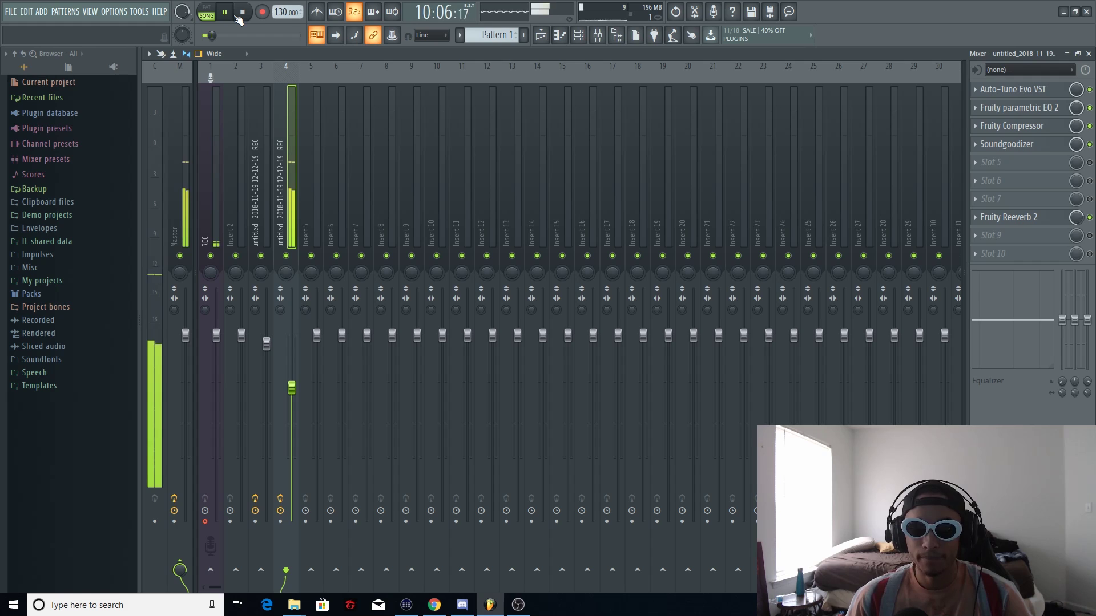
left_click(242, 13)
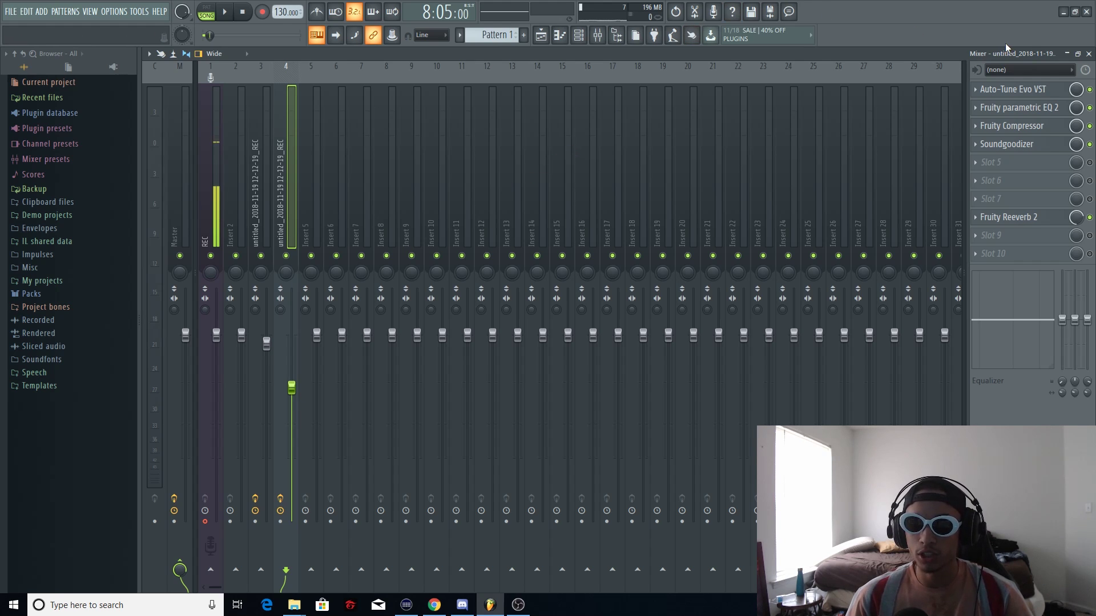
- Return to the playlist and unmute the first REC track alongside the second one
left_click(1067, 53)
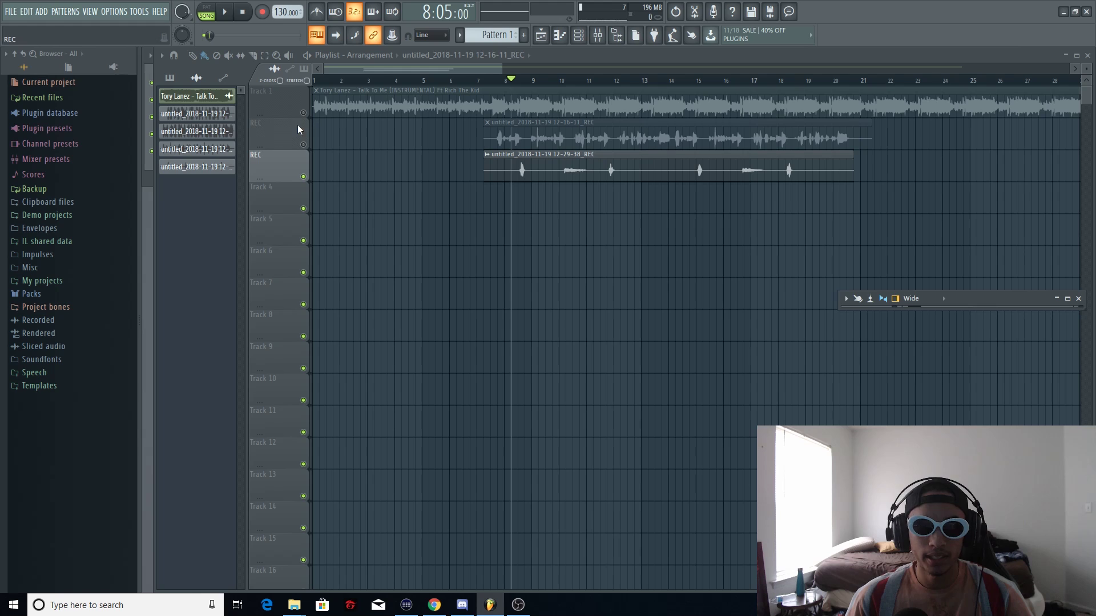
left_click(305, 145)
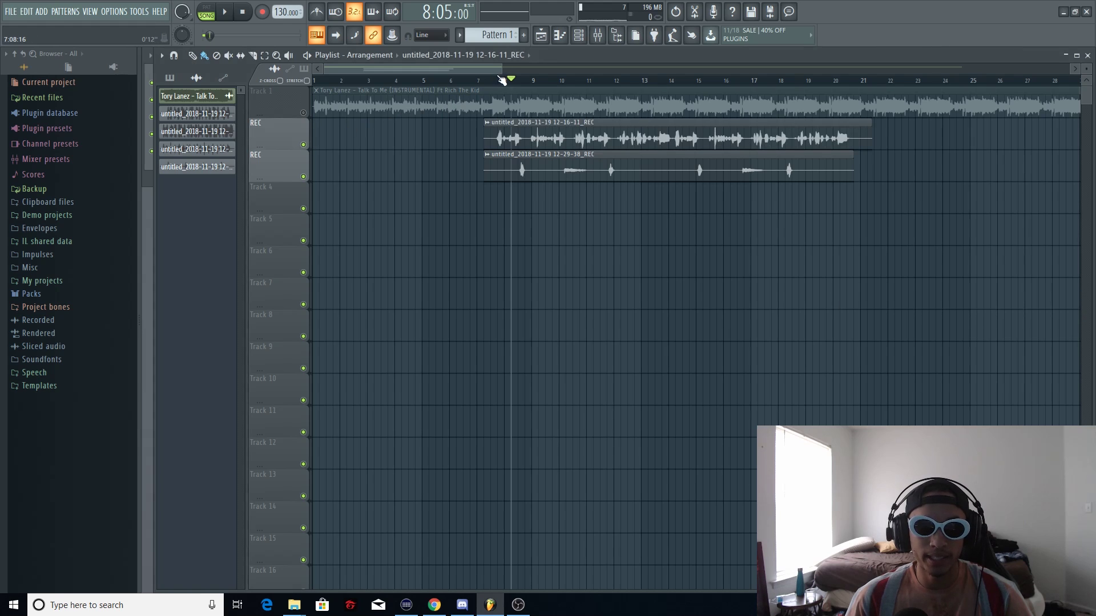